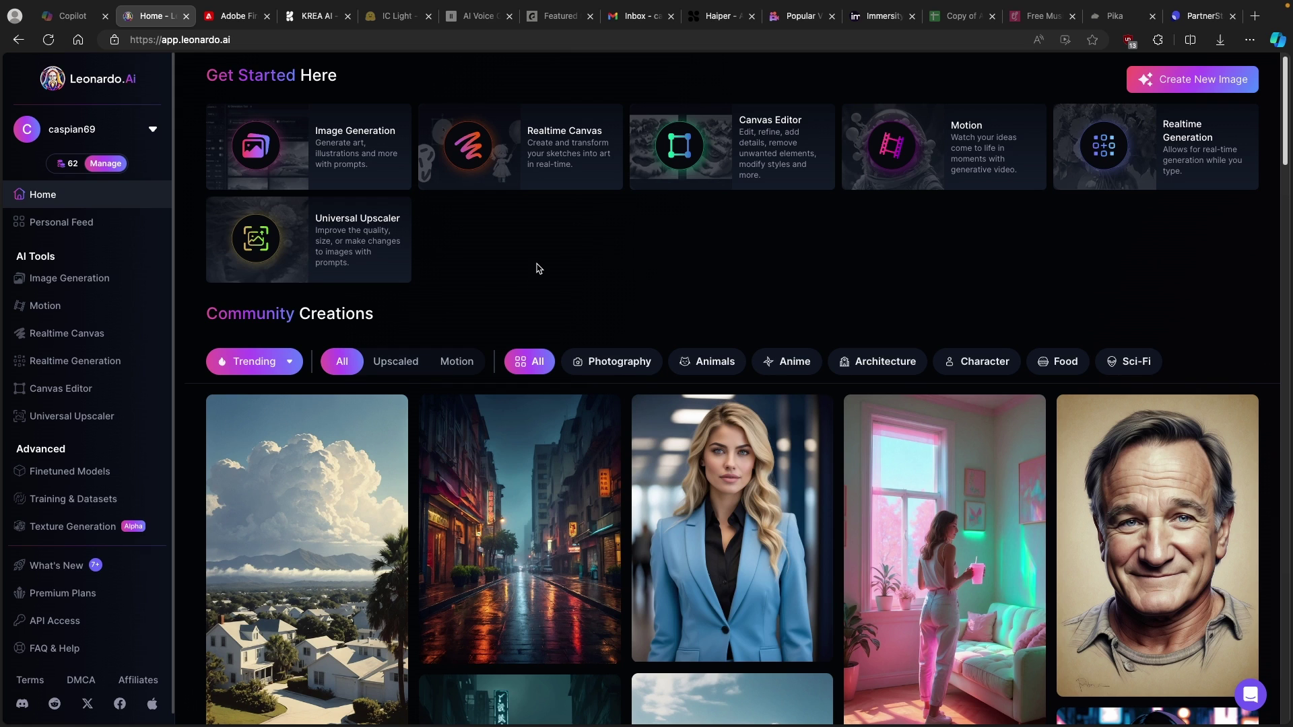
- Bring up the Leonardo.Ai pricing page and scroll through the Free and paid plans
{"action": "left_click", "coordinate": [105, 164]}
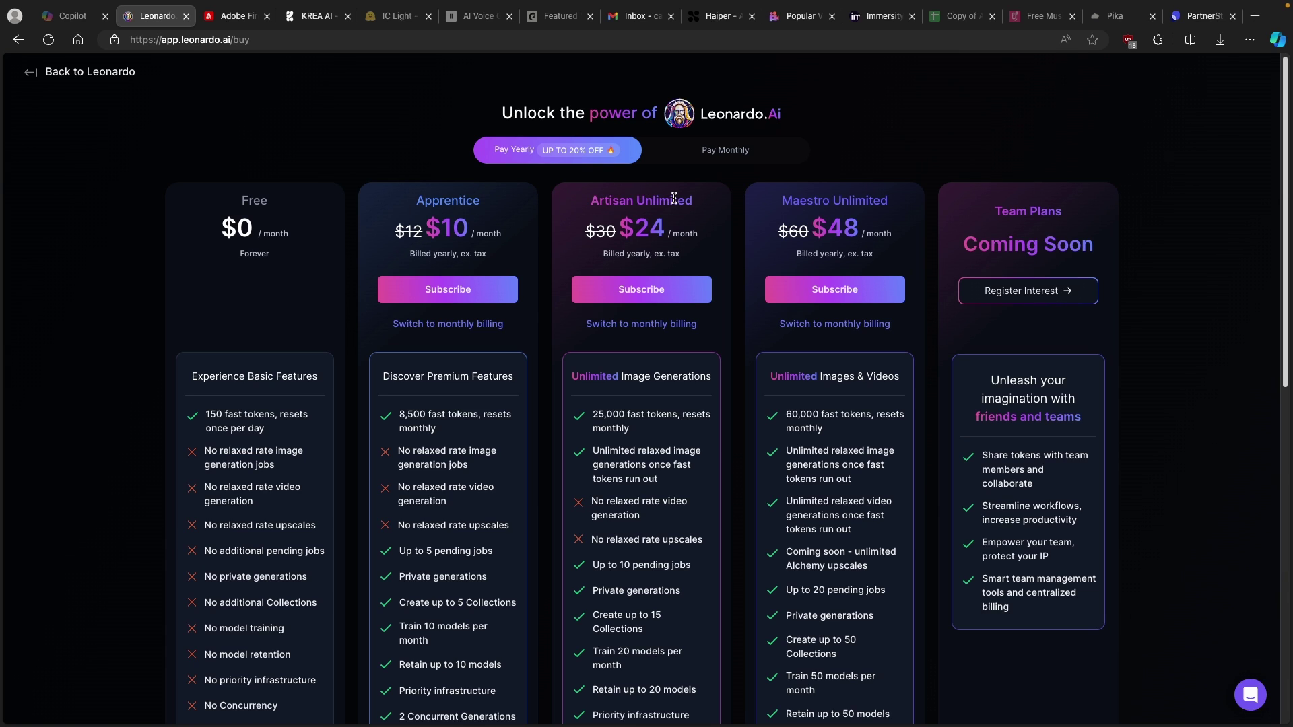
{"action": "scroll", "coordinate": [670, 248], "scroll_direction": "down", "scroll_amount": 2}
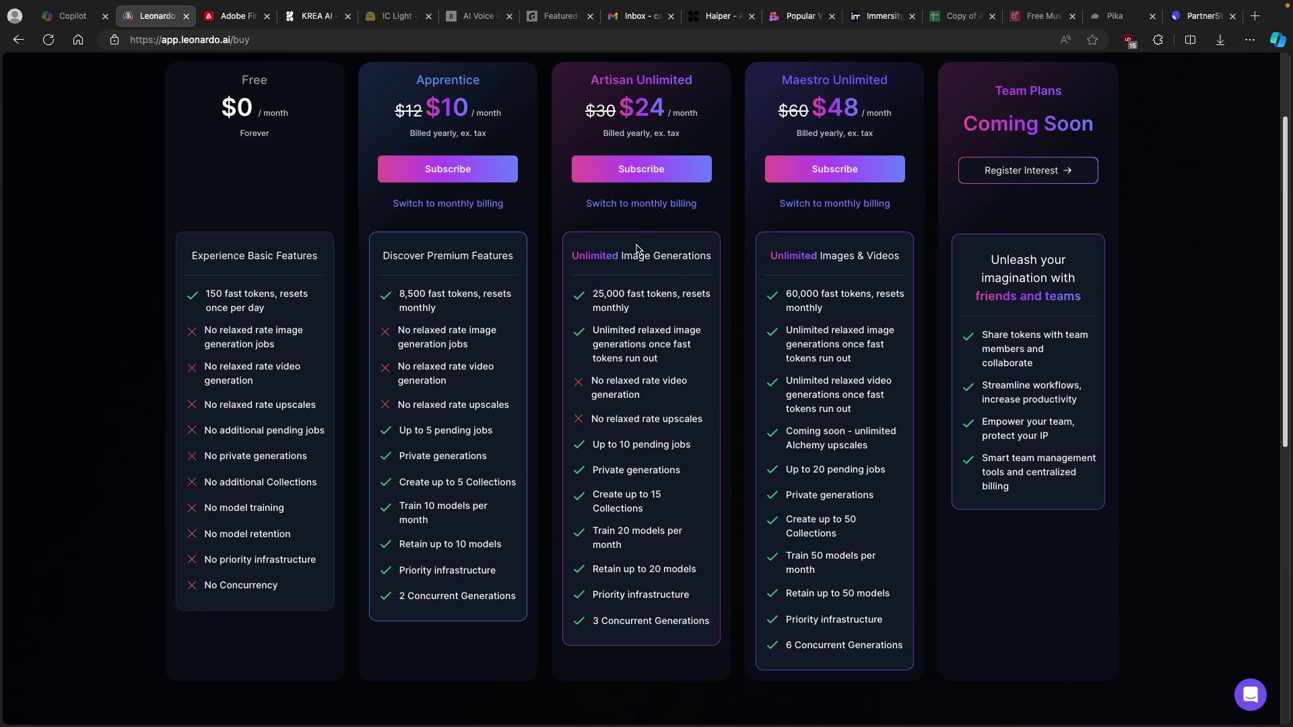
{"action": "scroll", "coordinate": [579, 250], "scroll_direction": "up", "scroll_amount": 2}
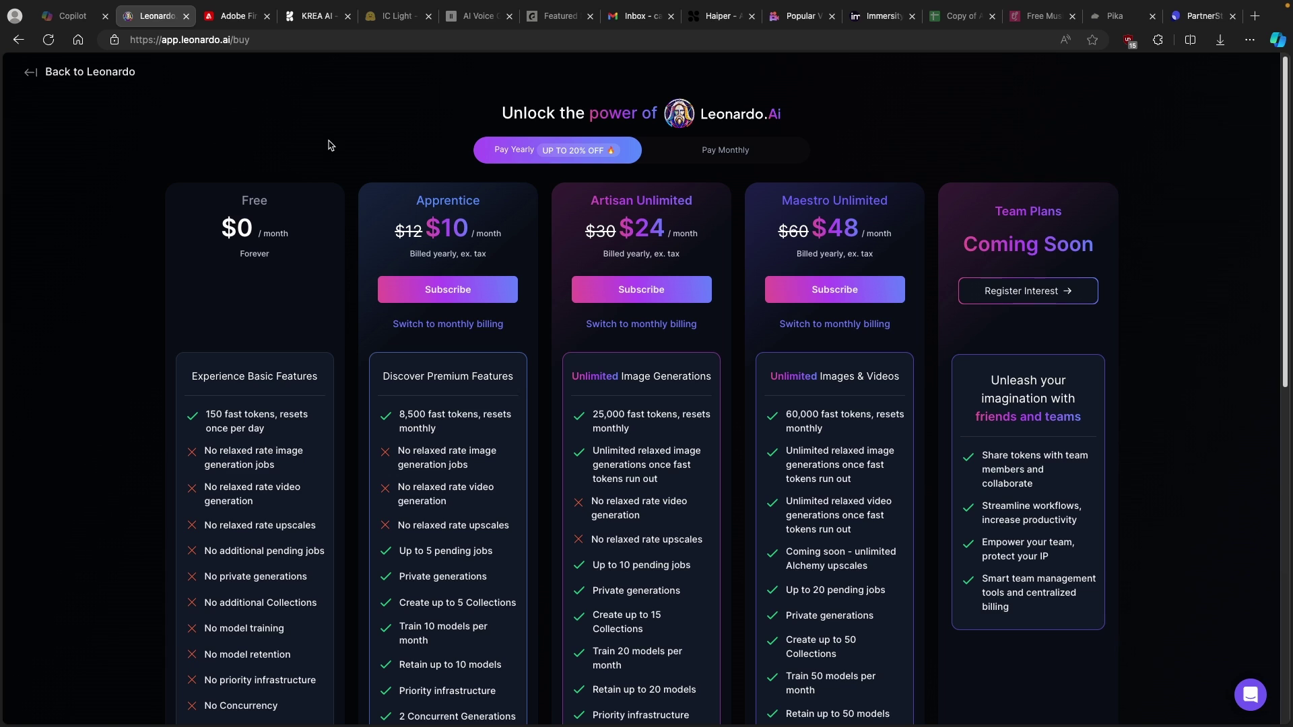
- Return to the Leonardo home page and filter community creations to Character
{"action": "left_click", "coordinate": [37, 74]}
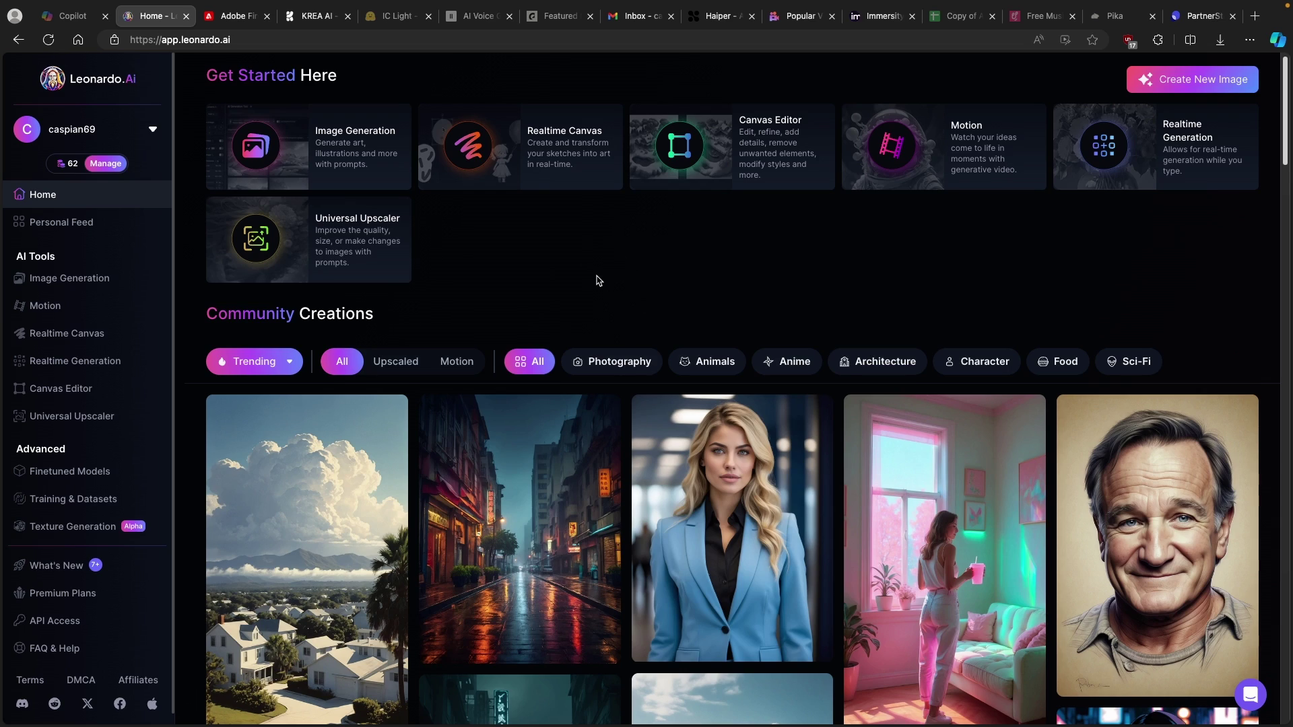
{"action": "scroll", "coordinate": [597, 280], "scroll_direction": "down", "scroll_amount": 10}
{"action": "scroll", "coordinate": [601, 296], "scroll_direction": "up", "scroll_amount": 10}
{"action": "scroll", "coordinate": [673, 297], "scroll_direction": "down", "scroll_amount": 1}
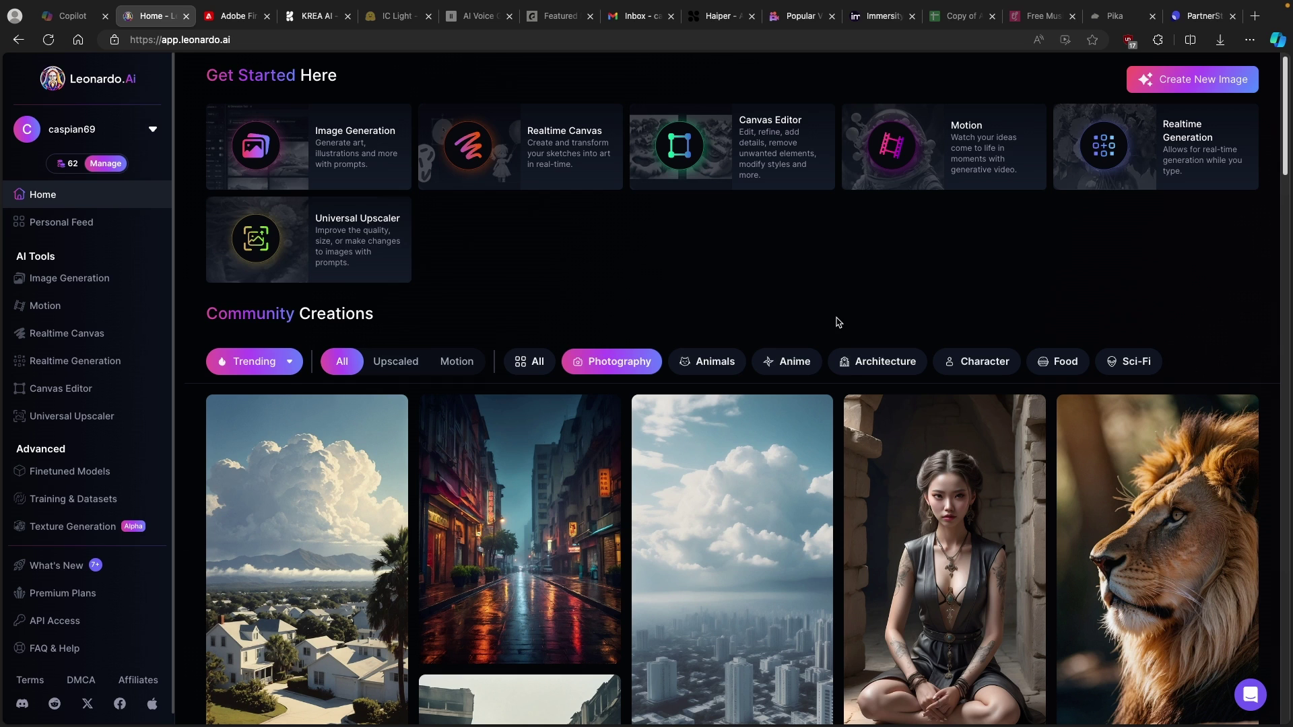
{"action": "left_click", "coordinate": [979, 368]}
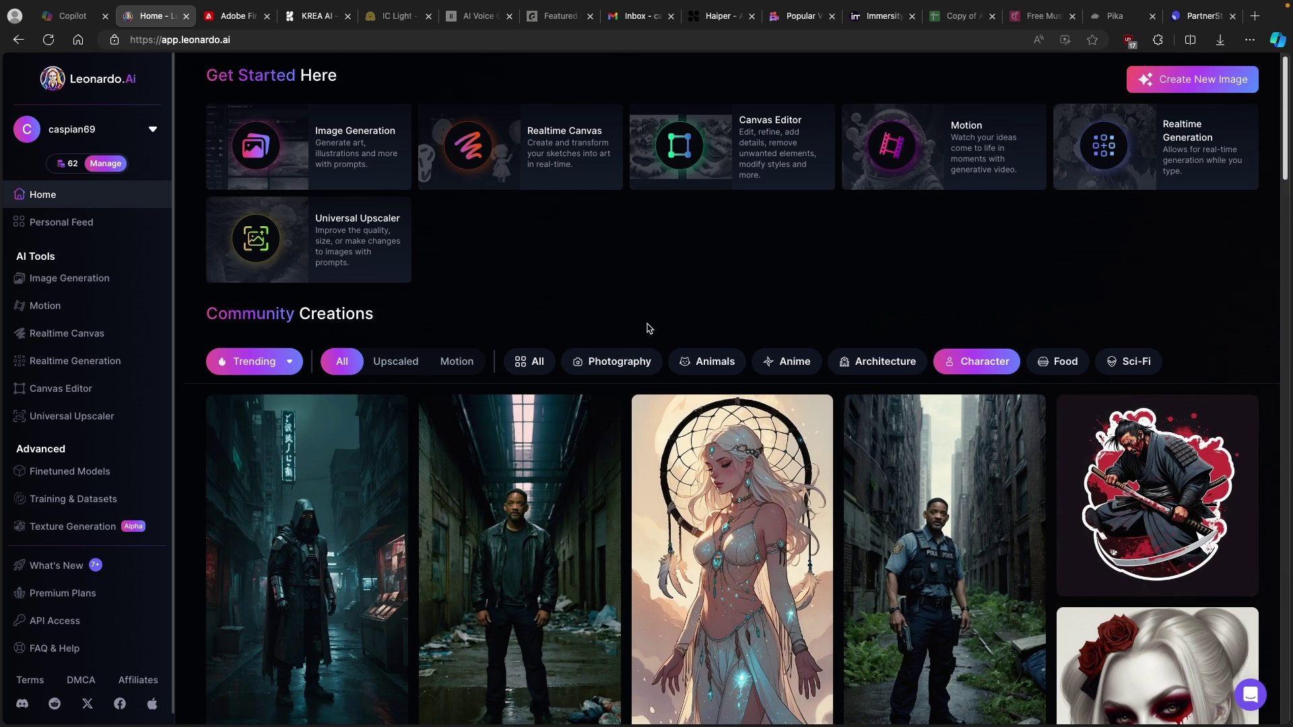
{"action": "scroll", "coordinate": [593, 320], "scroll_direction": "down", "scroll_amount": 3}
- Copy the dark alley portrait's prompt from its details and close the modal
{"action": "left_click", "coordinate": [534, 314]}
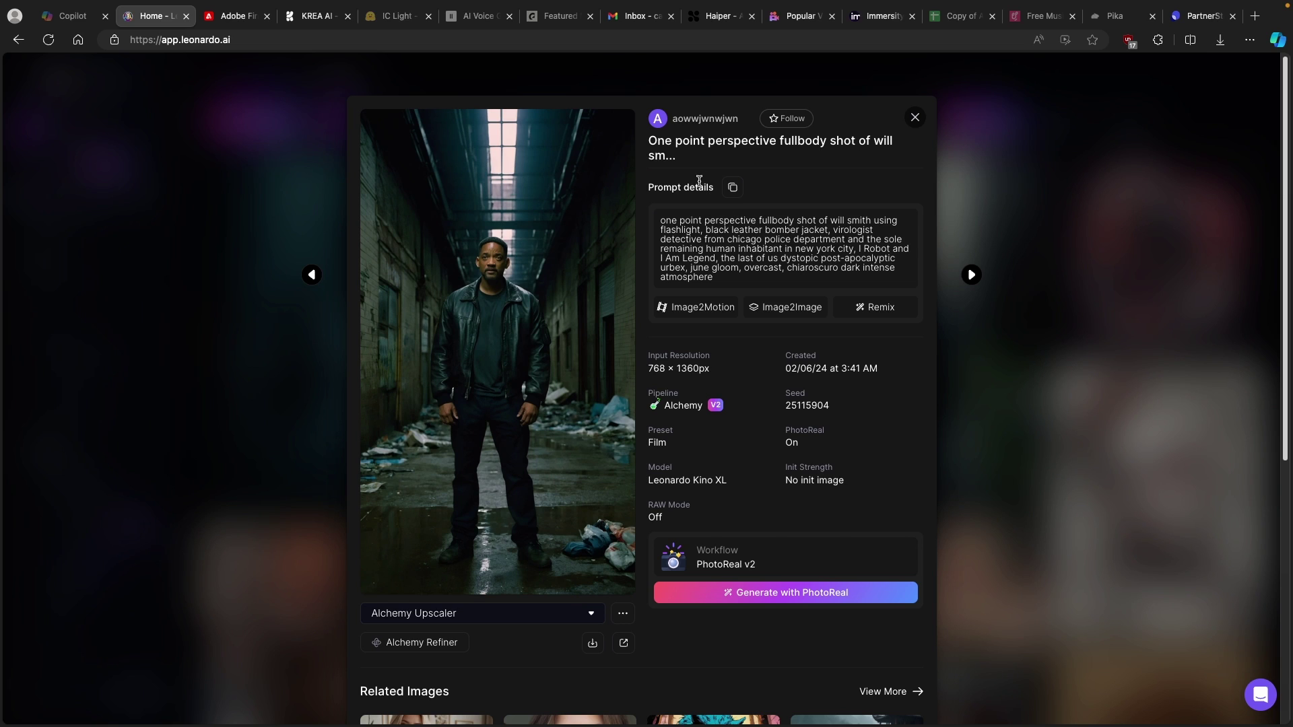
{"action": "left_click_drag", "start_coordinate": [654, 187], "coordinate": [708, 188]}
{"action": "left_click", "coordinate": [741, 186]}
{"action": "left_click_drag", "start_coordinate": [652, 468], "coordinate": [683, 475]}
{"action": "left_click", "coordinate": [658, 480]}
{"action": "left_click", "coordinate": [914, 119]}
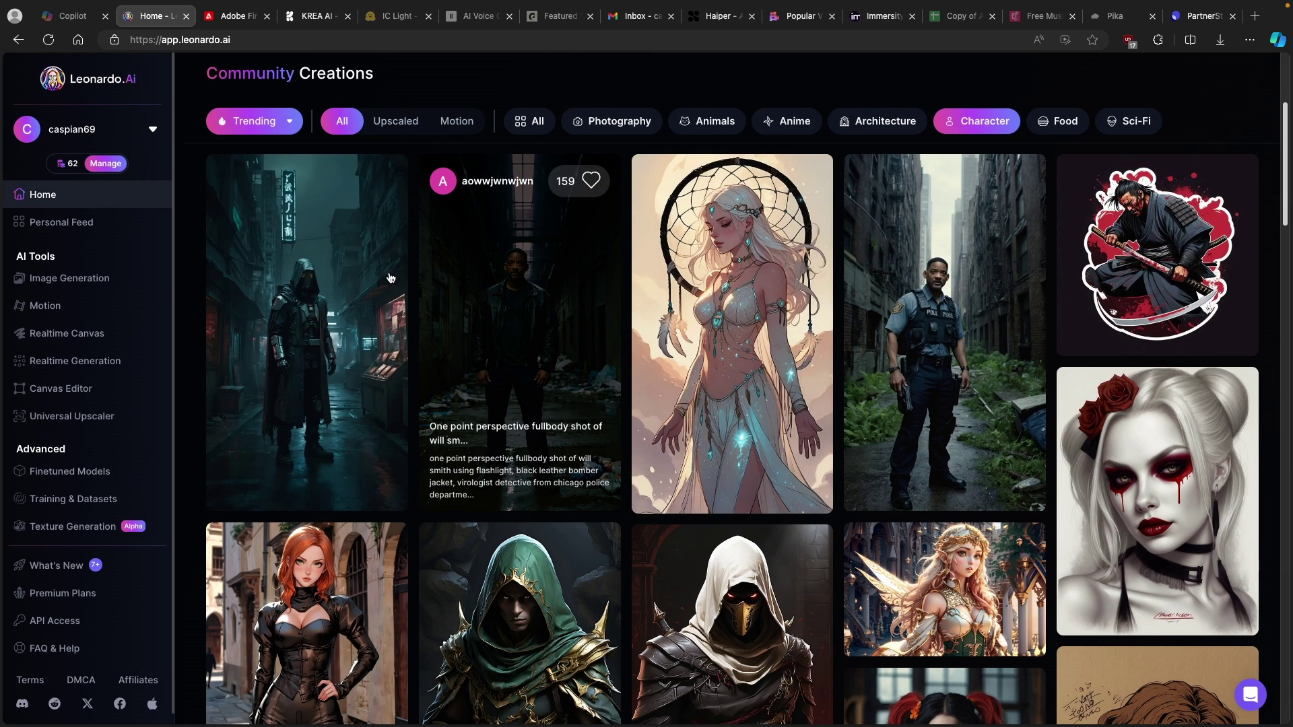
{"action": "left_click", "coordinate": [135, 279]}
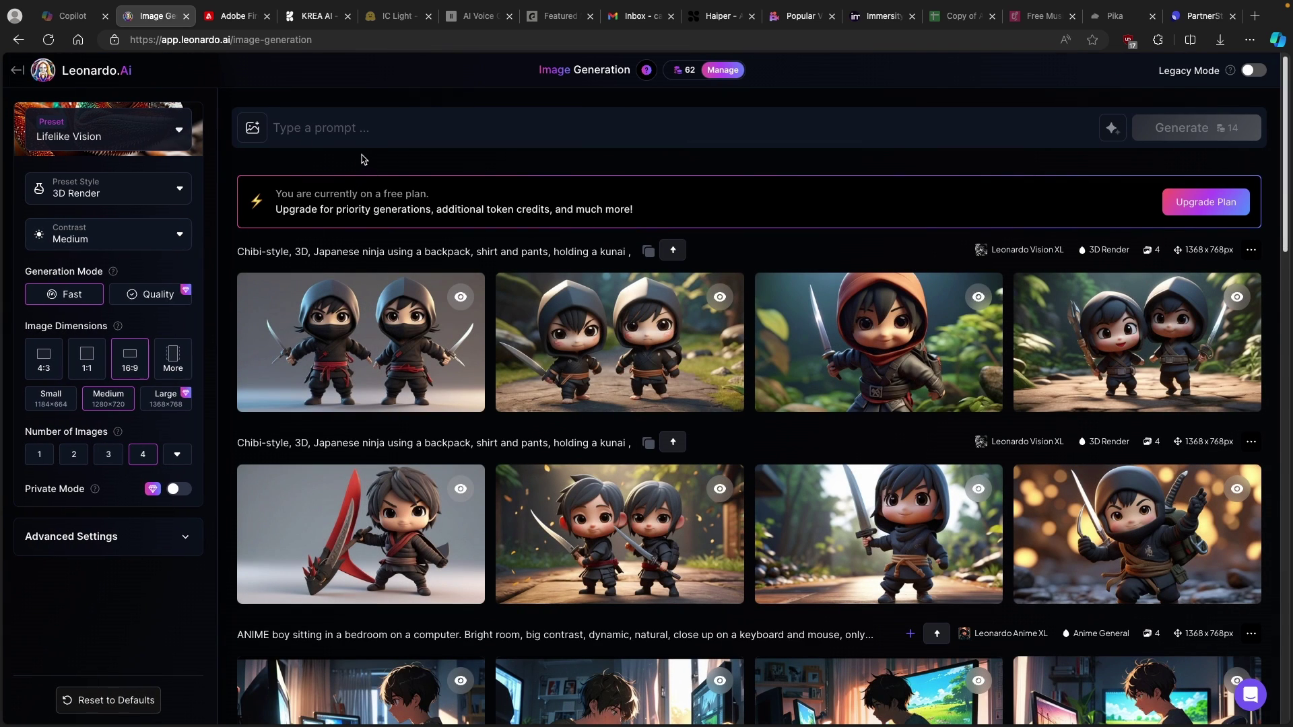
- Paste the earlier Chibi-style 3D Japanese ninja prompt into the Image Generation prompt box
{"action": "left_click", "coordinate": [648, 251]}
{"action": "left_click", "coordinate": [636, 128]}
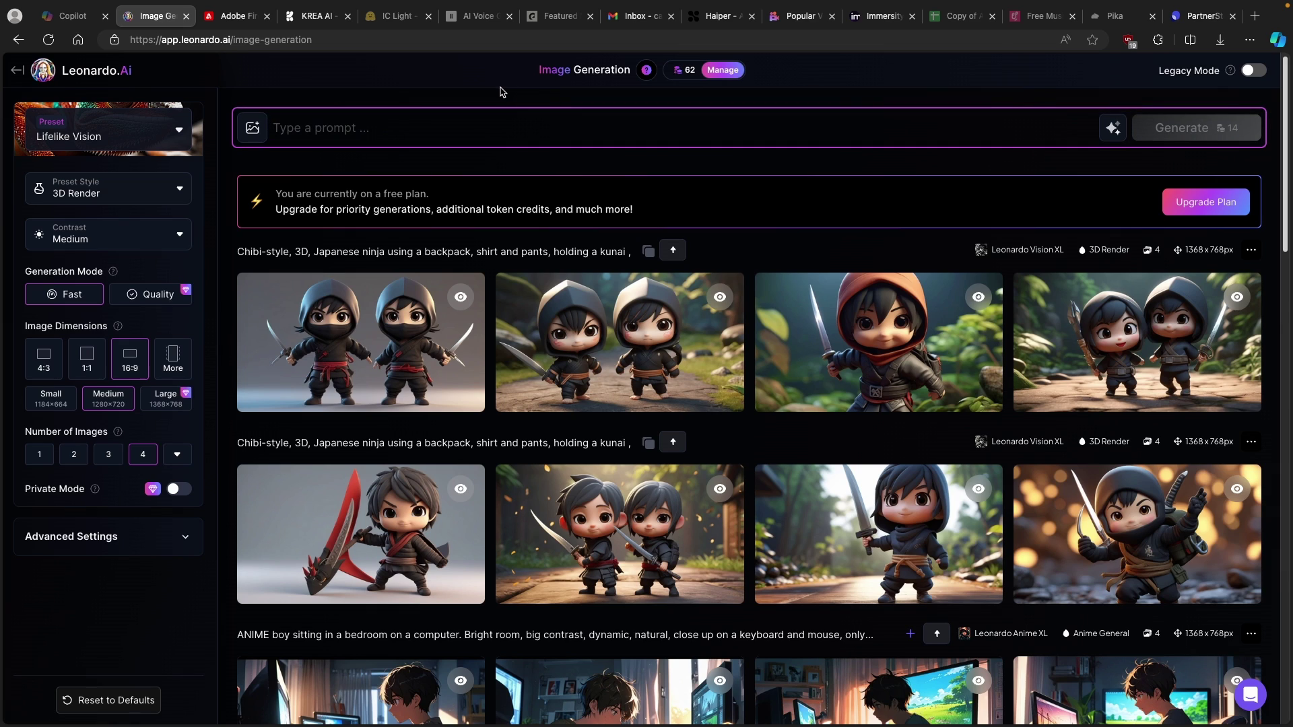
{"action": "key", "text": "ctrl+v"}
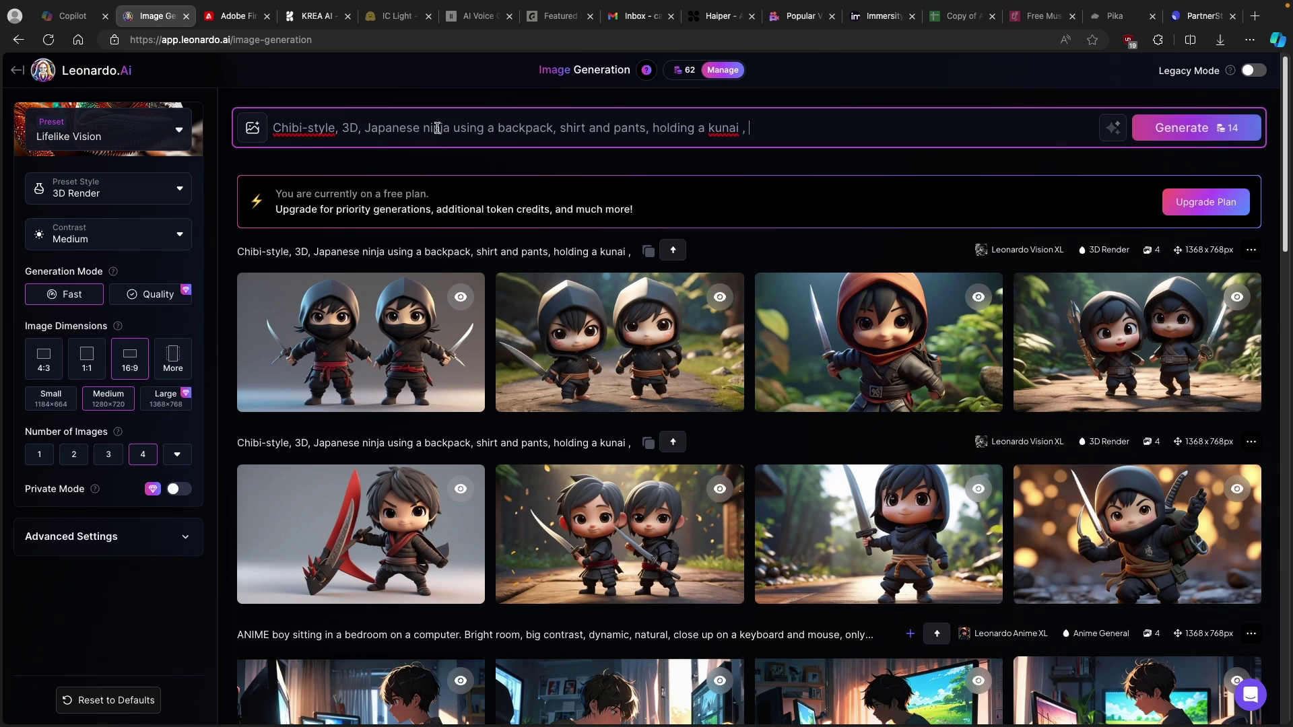
{"action": "left_click_drag", "start_coordinate": [273, 128], "coordinate": [335, 129]}
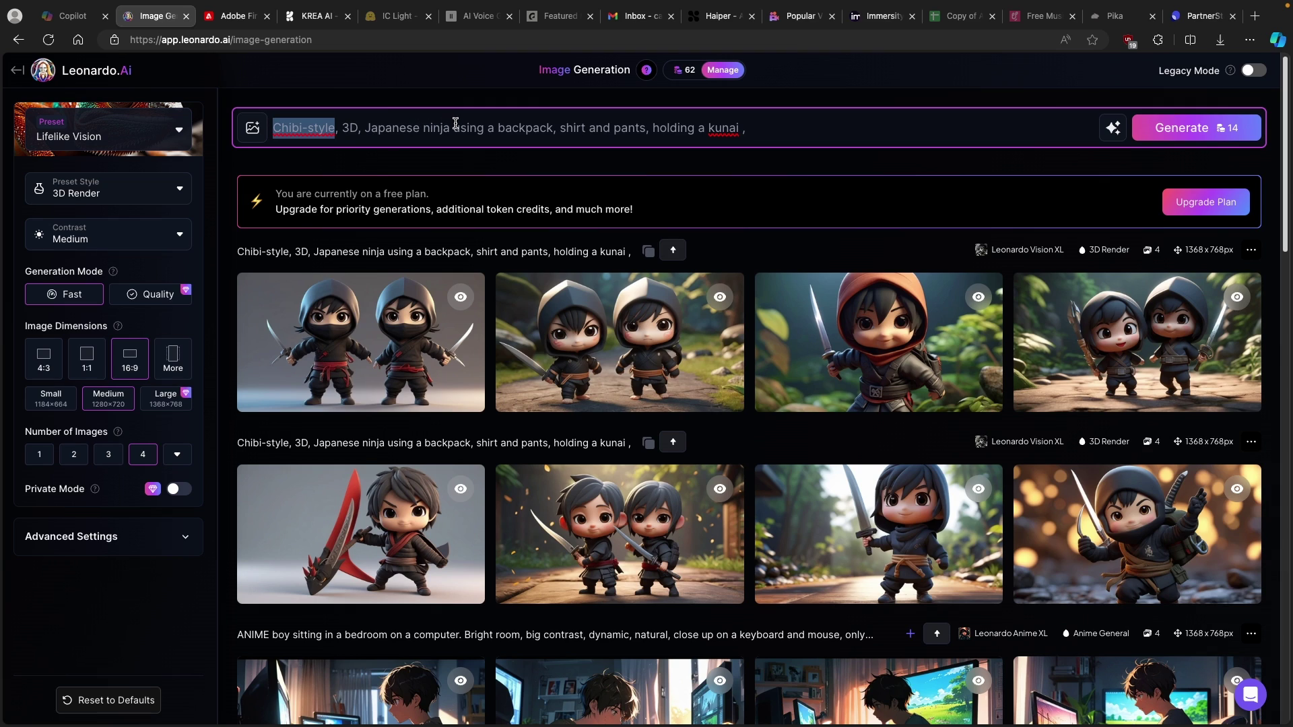
{"action": "left_click", "coordinate": [783, 132]}
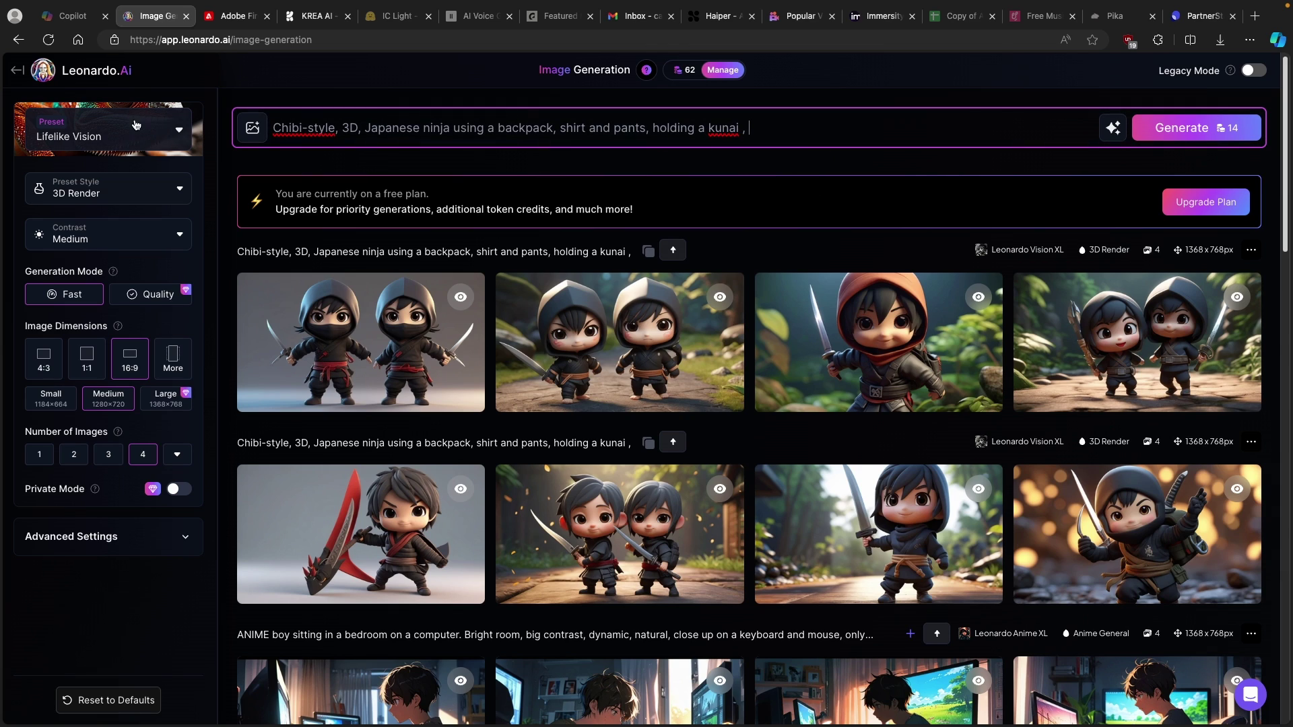
- Keep the 3D Render preset style and raise Contrast from Medium to High
{"action": "left_click", "coordinate": [105, 137]}
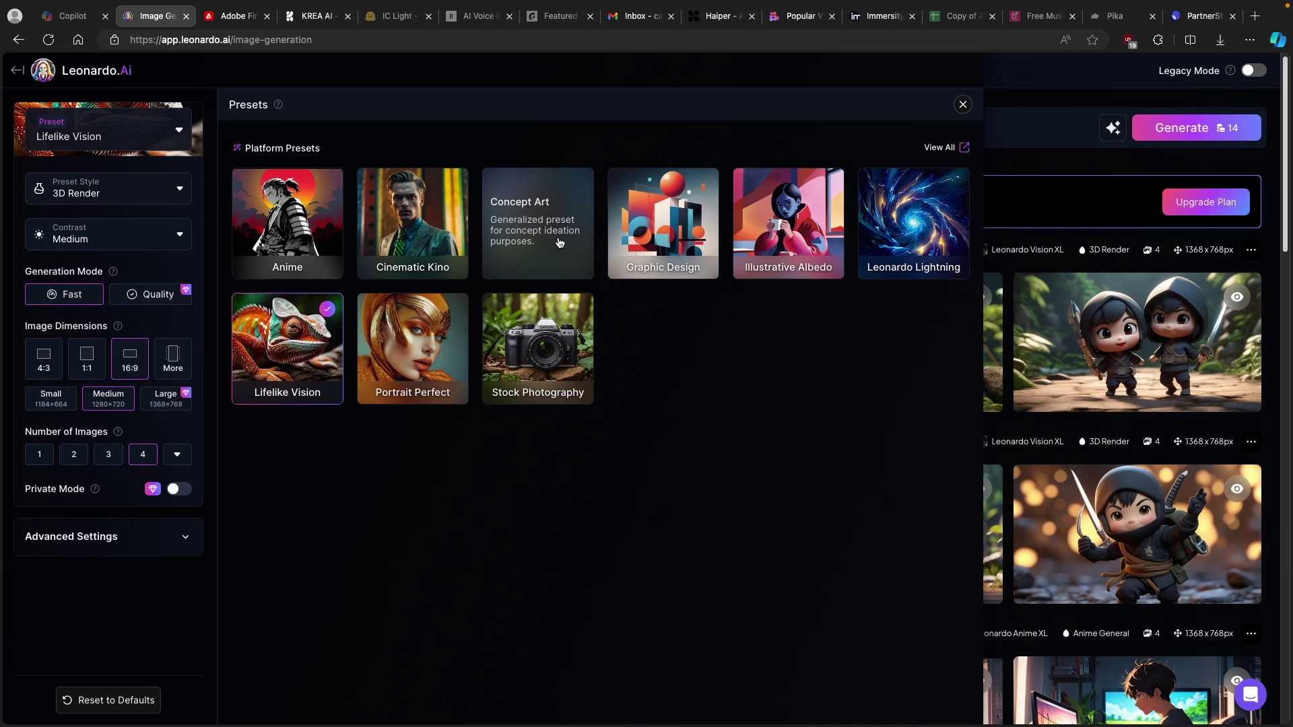
{"action": "left_click", "coordinate": [84, 202]}
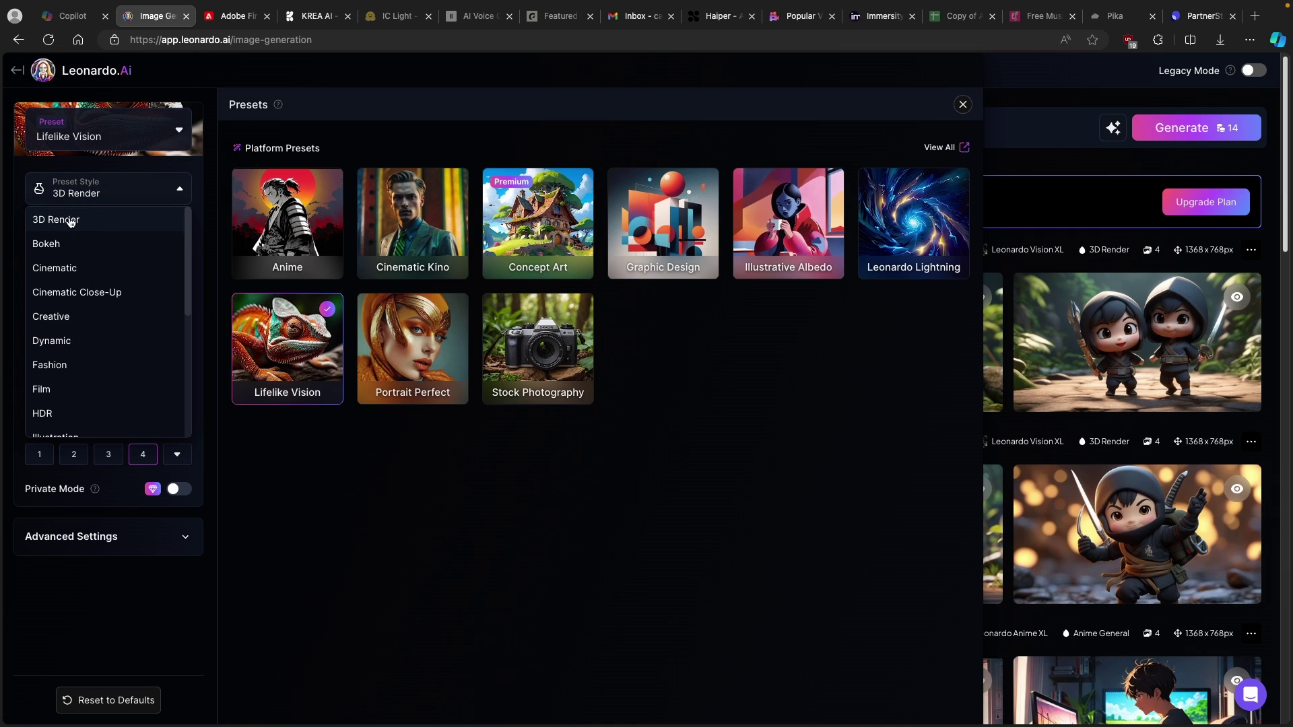
{"action": "left_click", "coordinate": [346, 456]}
{"action": "left_click", "coordinate": [101, 243]}
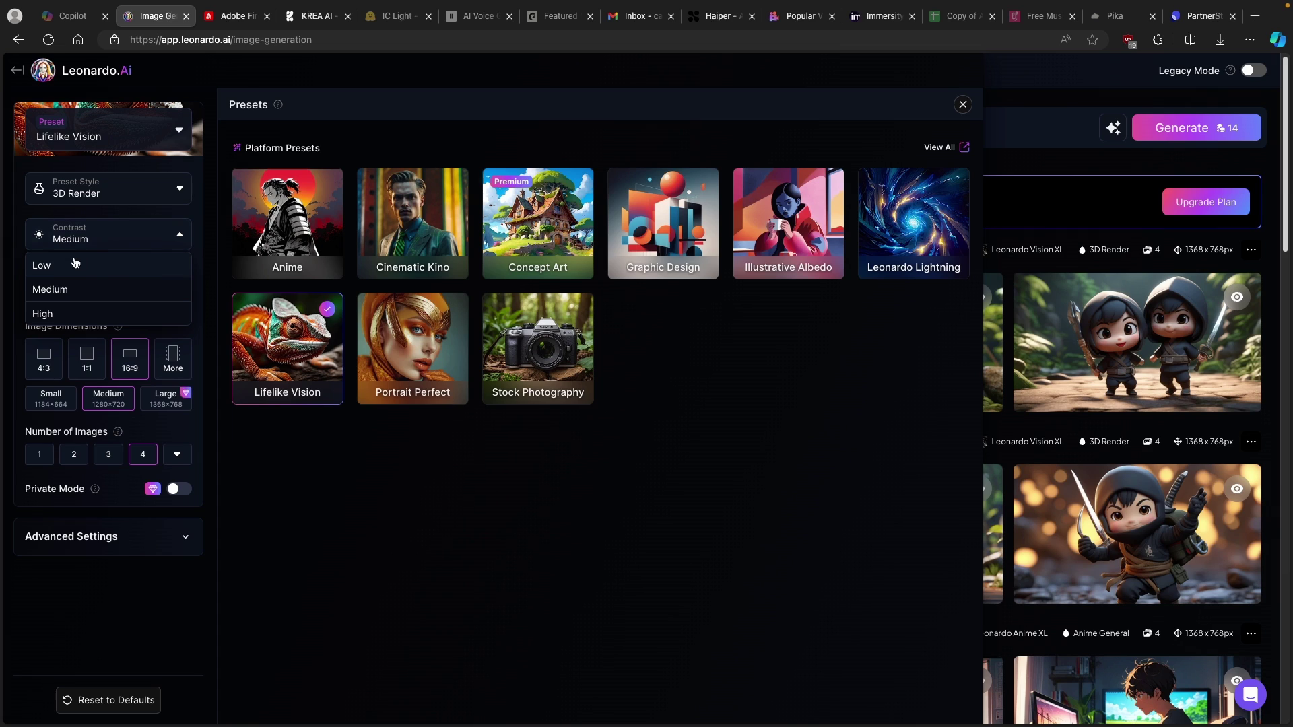
{"action": "left_click", "coordinate": [80, 314]}
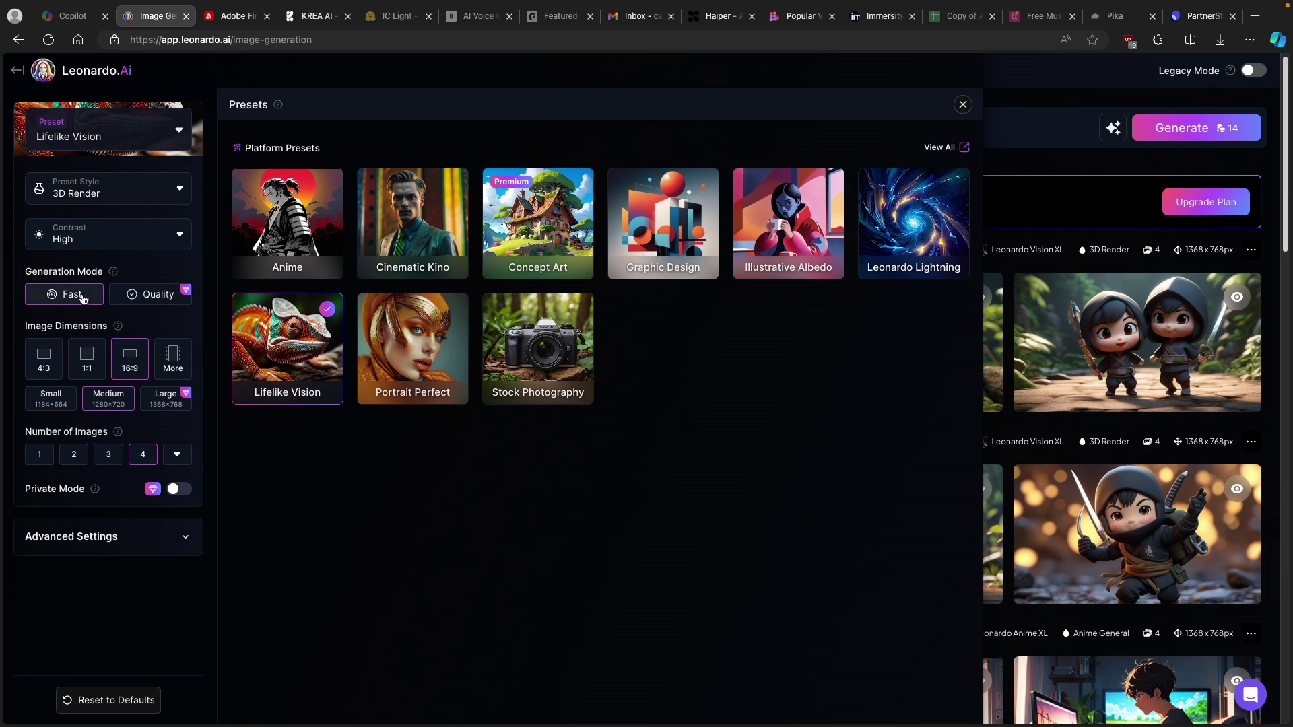
- Try the premium Quality mode, dismiss the upgrade offer, and show more aspect ratios
{"action": "left_click", "coordinate": [140, 294]}
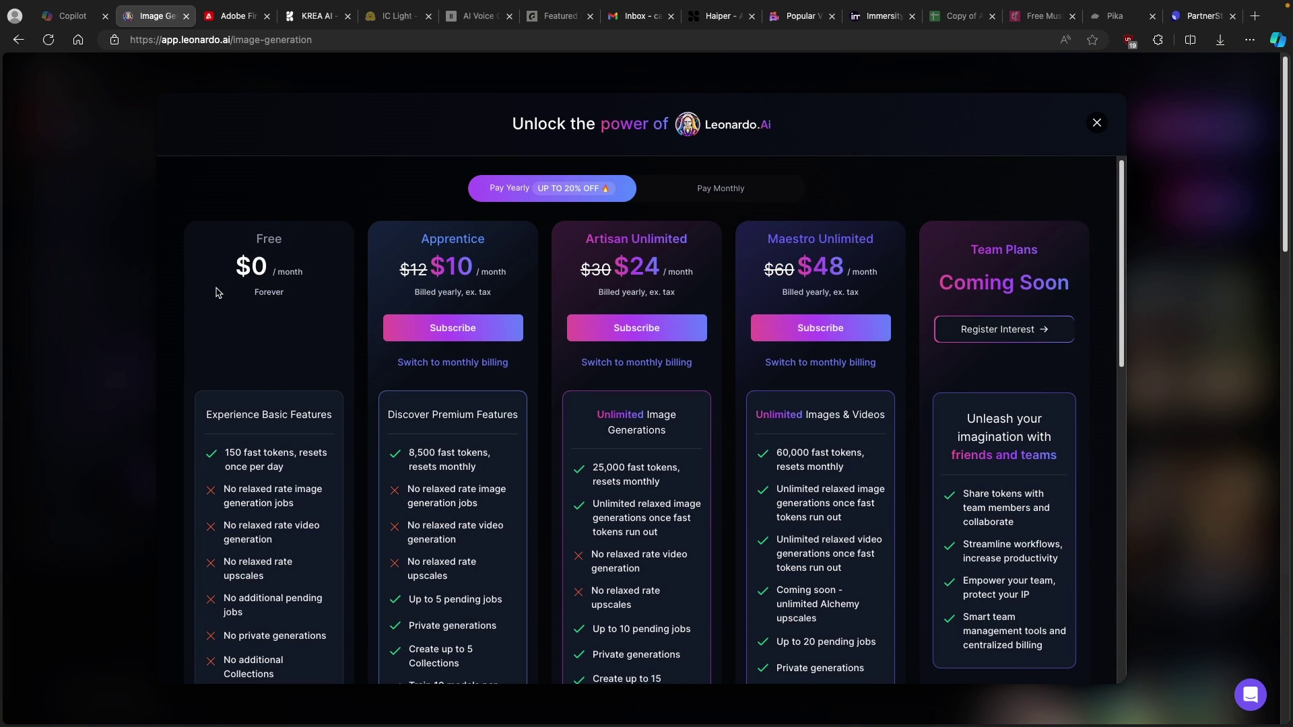
{"action": "left_click", "coordinate": [1096, 122]}
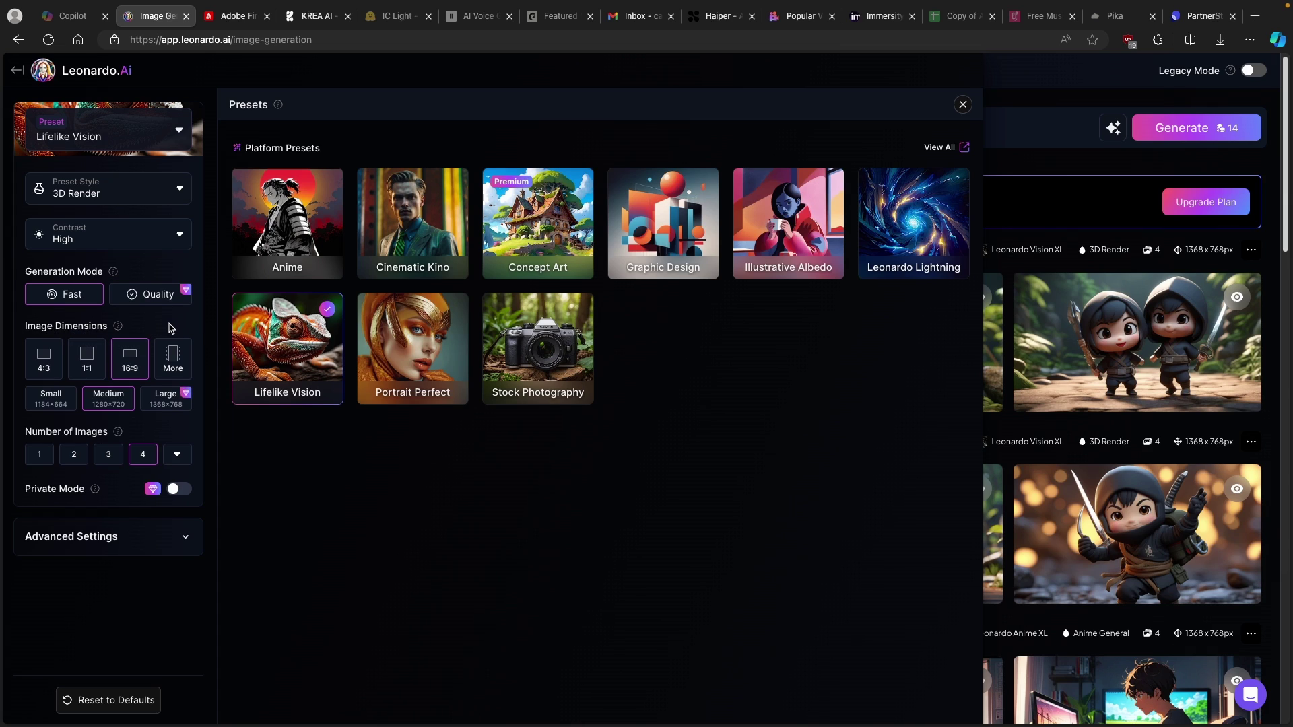
{"action": "left_click", "coordinate": [174, 357]}
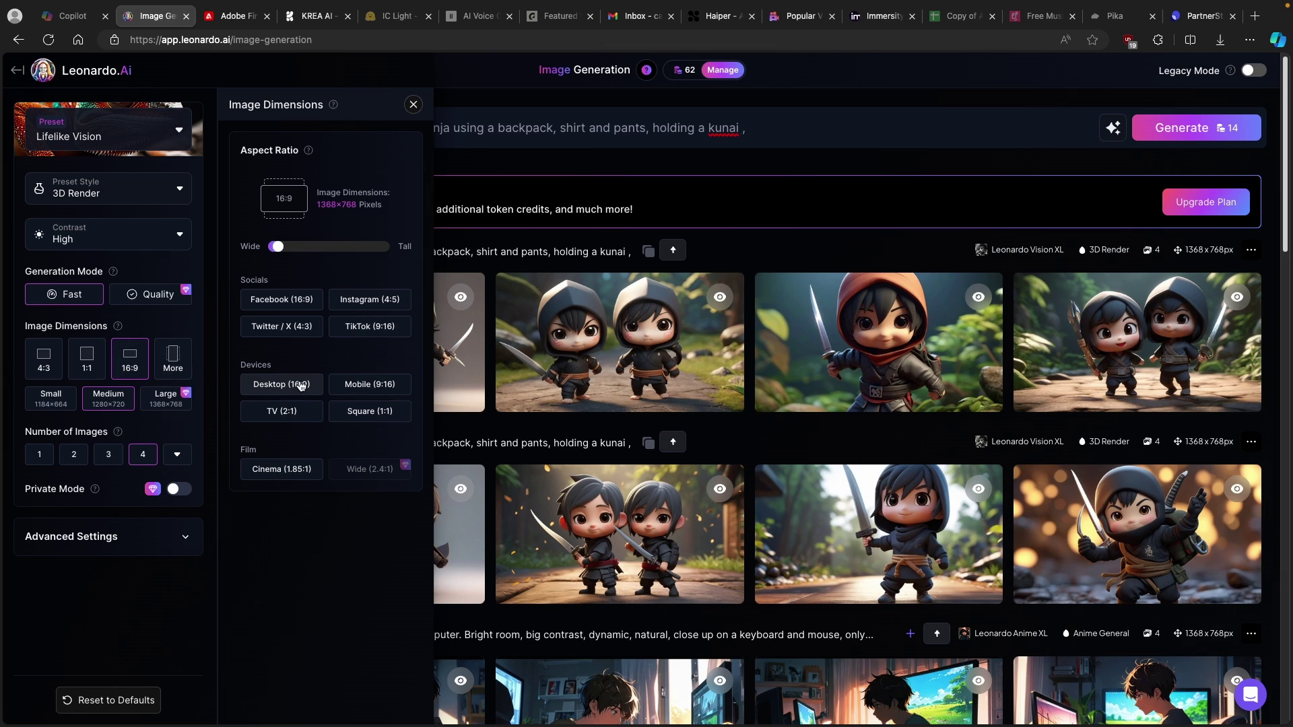
- Close the aspect ratio options and briefly check the prompt helper menu, keeping 16:9 settings
{"action": "left_click", "coordinate": [413, 105]}
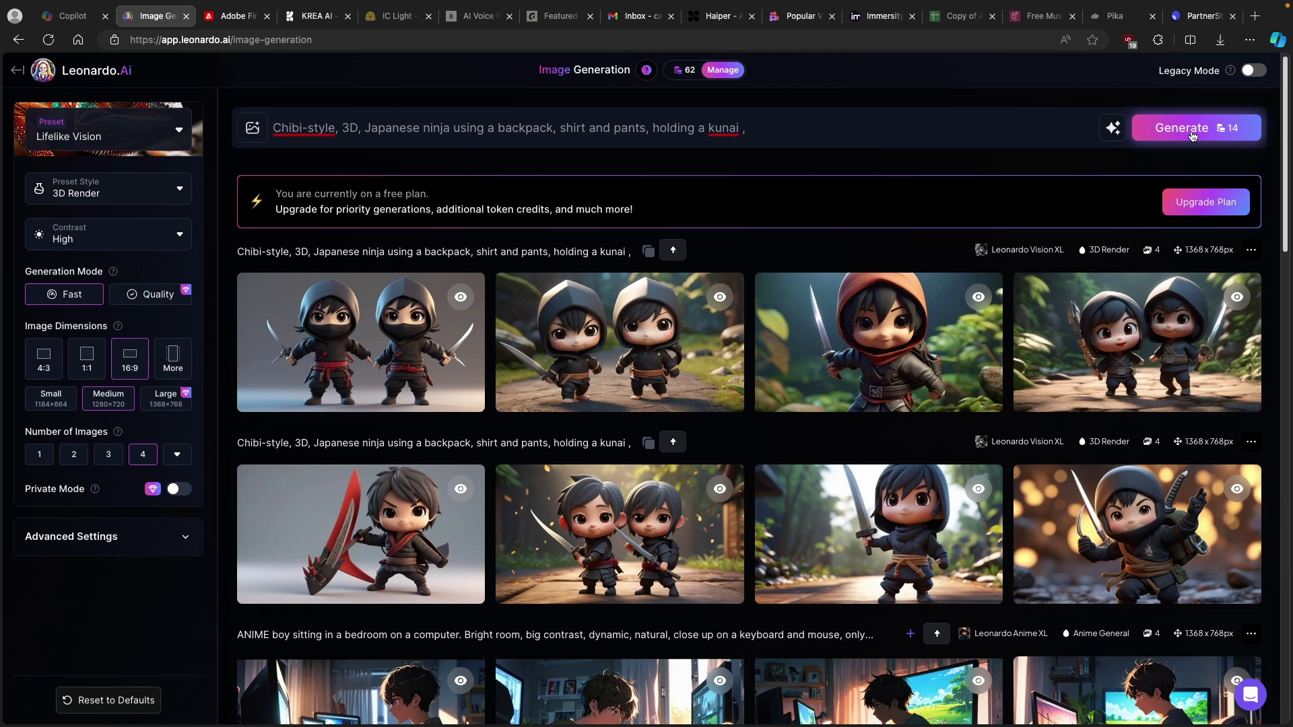
{"action": "left_click", "coordinate": [1112, 127]}
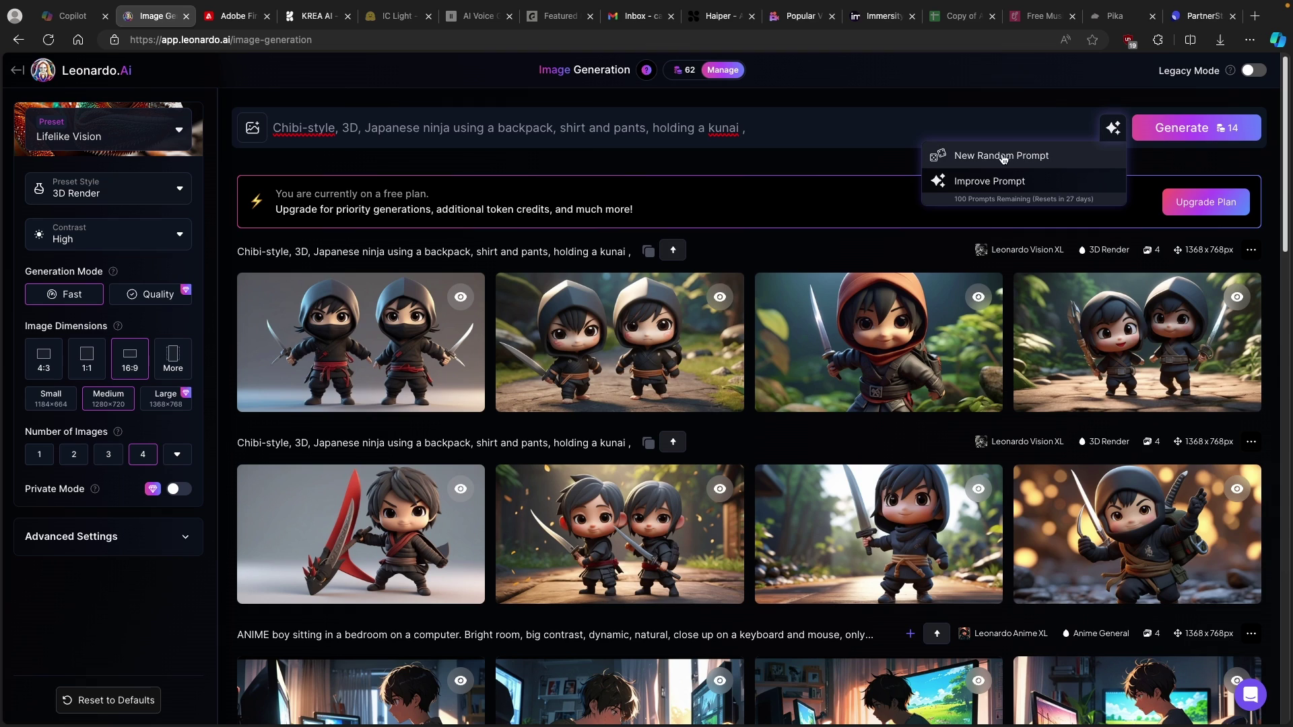
{"action": "left_click", "coordinate": [967, 97]}
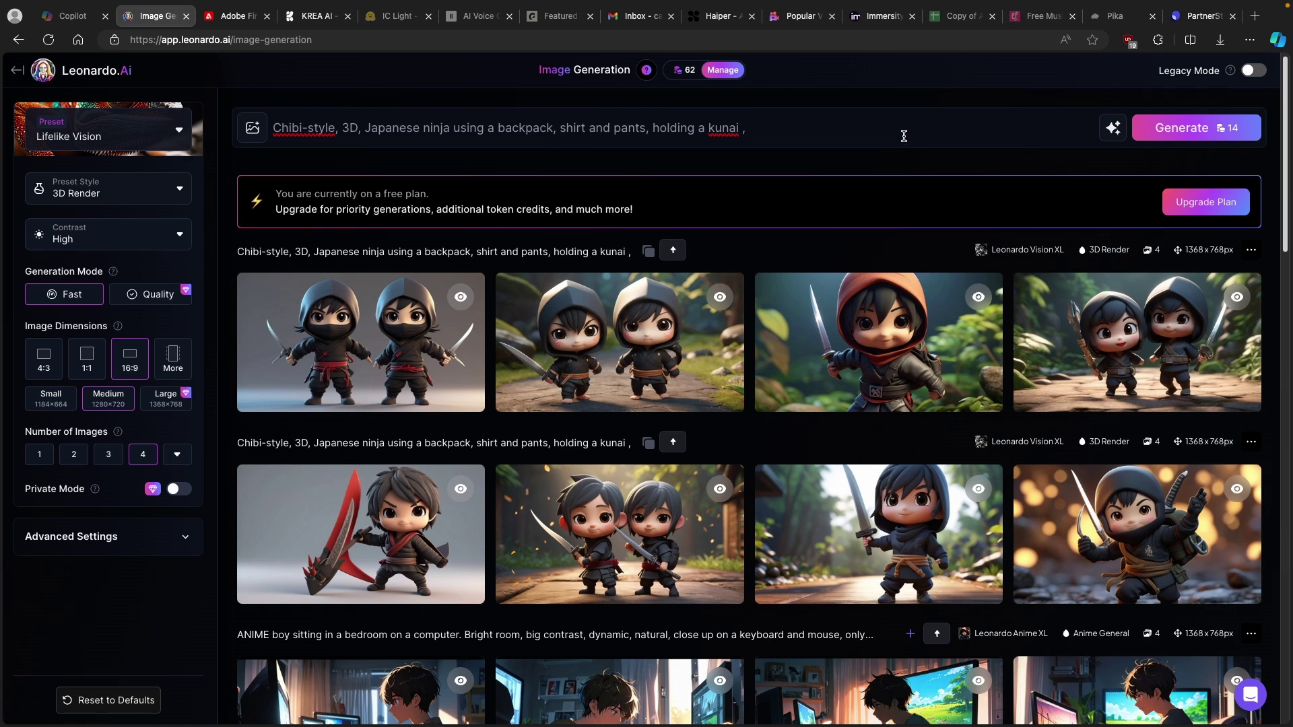
- Generate four chibi ninja images from the prompt
{"action": "left_click", "coordinate": [1185, 136]}
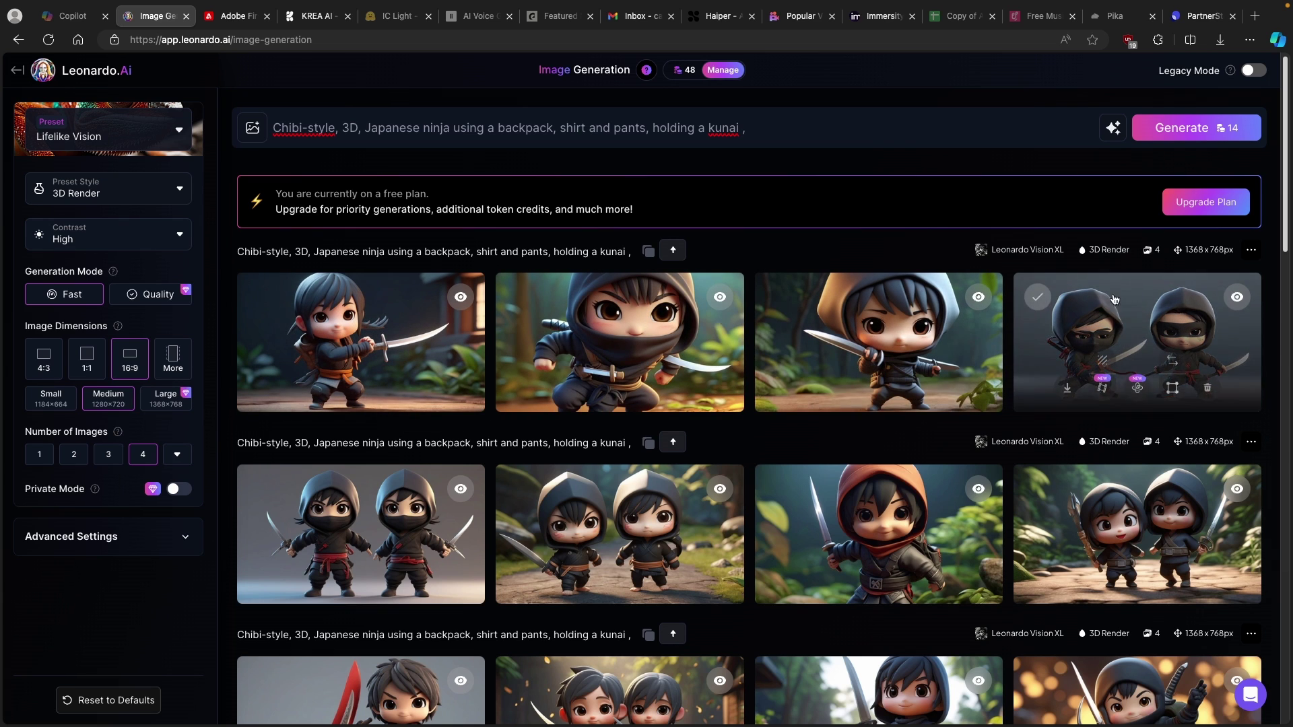
- Download the first, second and third new ninja images from their full-size views
{"action": "left_click", "coordinate": [377, 336]}
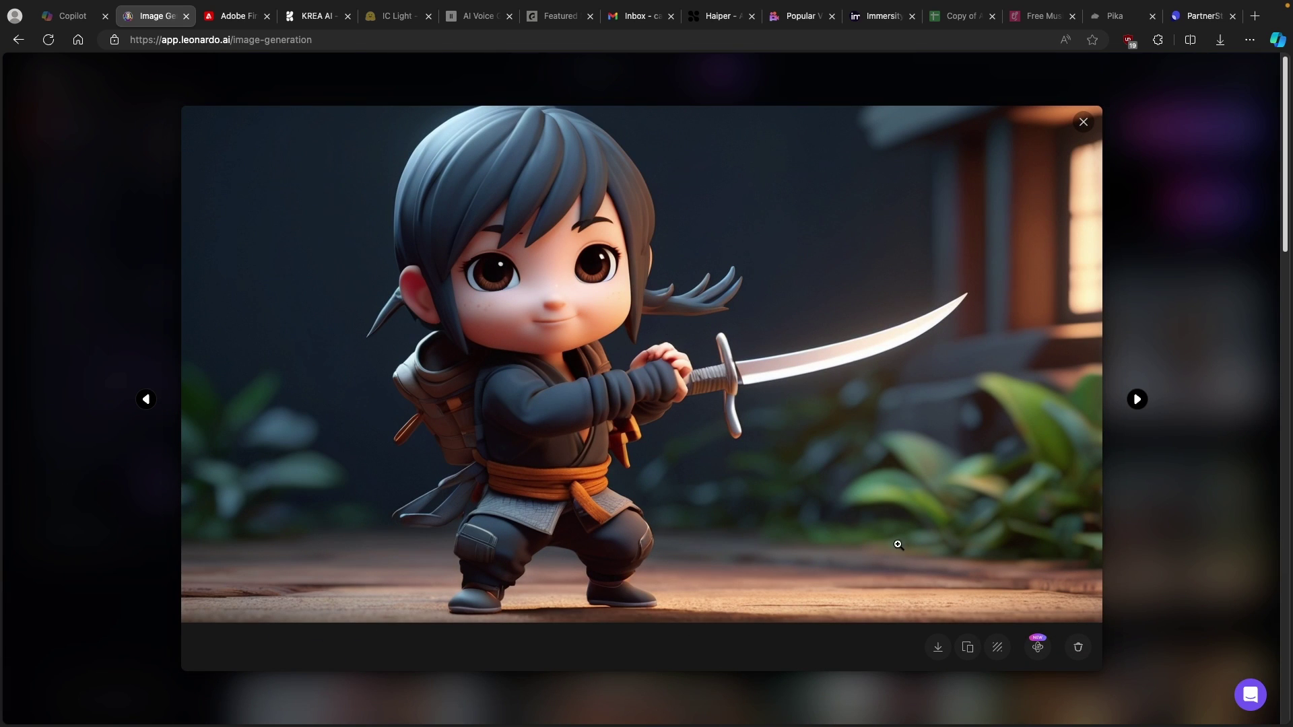
{"action": "left_click", "coordinate": [939, 648]}
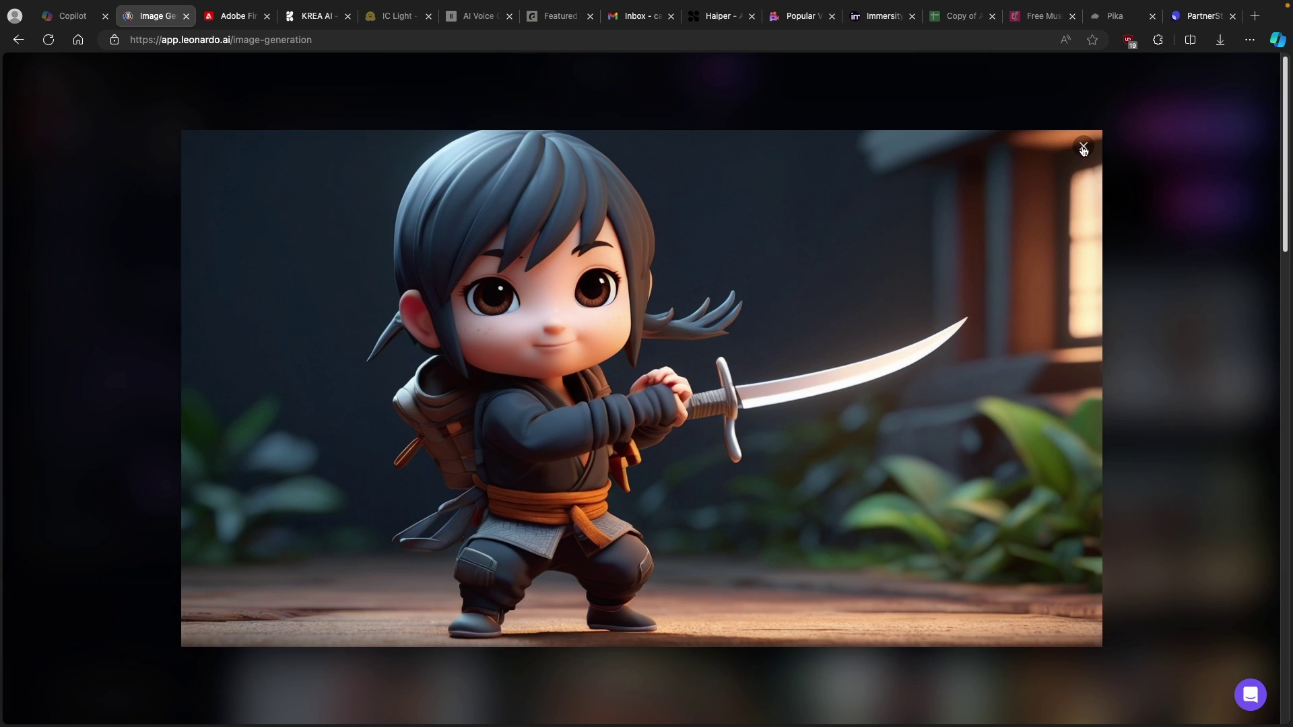
{"action": "left_click", "coordinate": [1083, 147]}
{"action": "left_click", "coordinate": [634, 330]}
{"action": "left_click", "coordinate": [938, 648]}
{"action": "left_click", "coordinate": [1136, 562]}
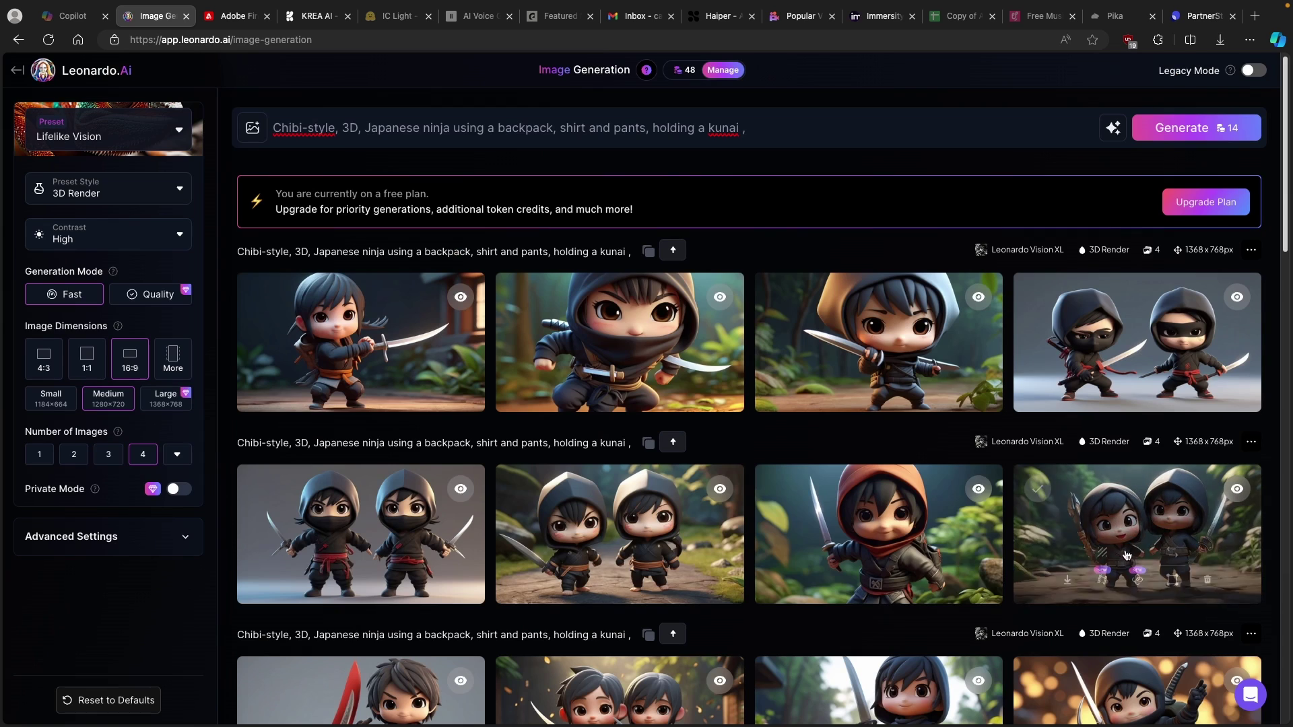
{"action": "left_click", "coordinate": [876, 350]}
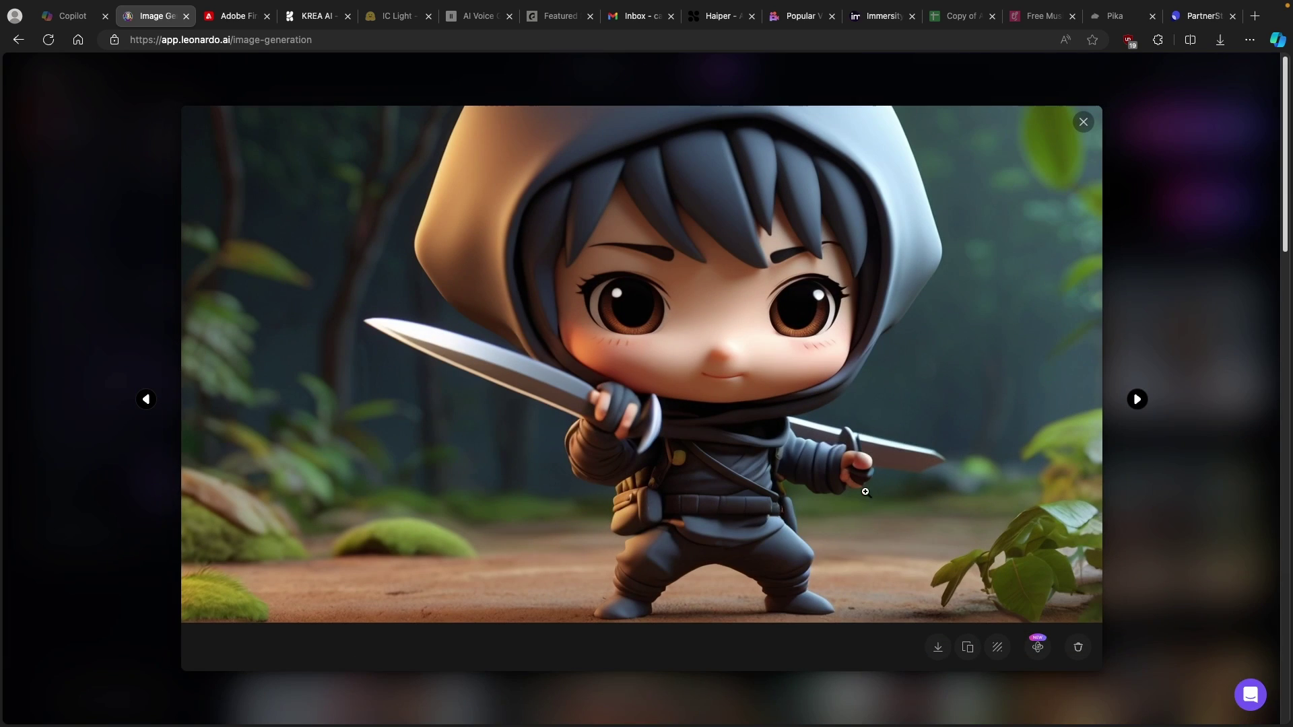
{"action": "left_click", "coordinate": [938, 647]}
{"action": "left_click", "coordinate": [1153, 566]}
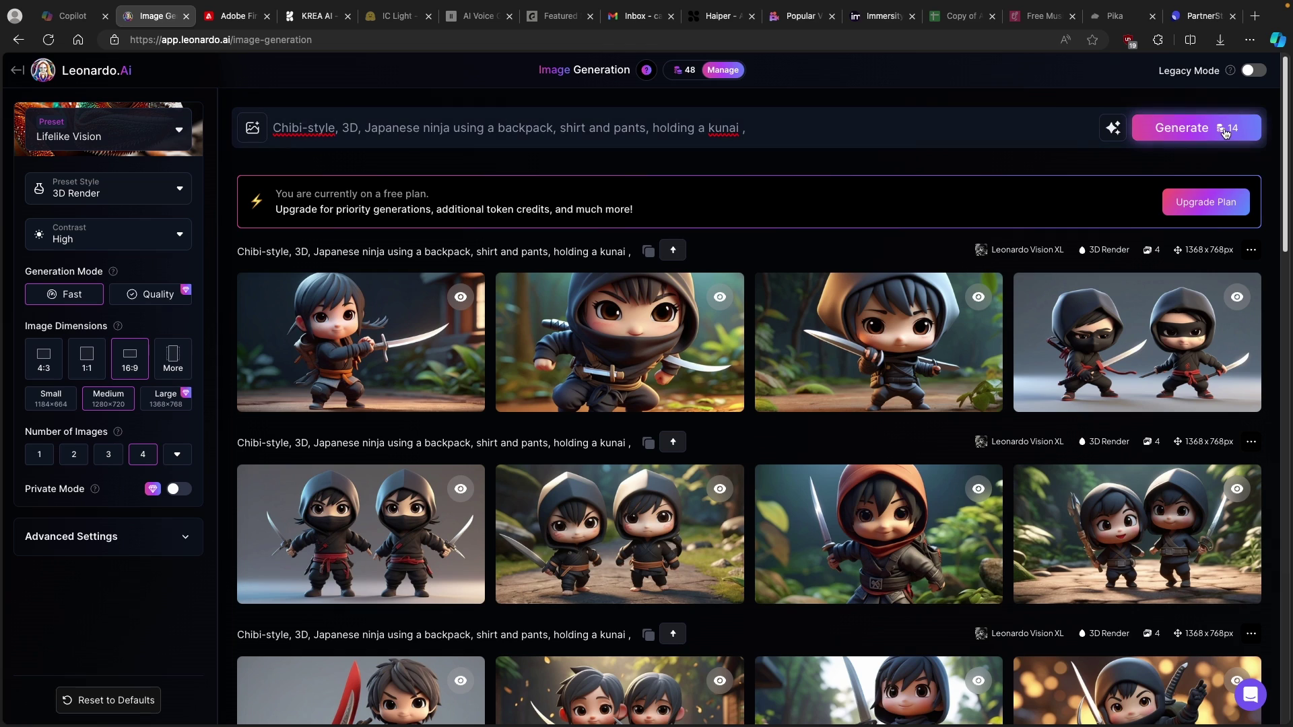
- Leave the Leonardo prompt and switch to the KREA AI tab
{"action": "left_click", "coordinate": [899, 138]}
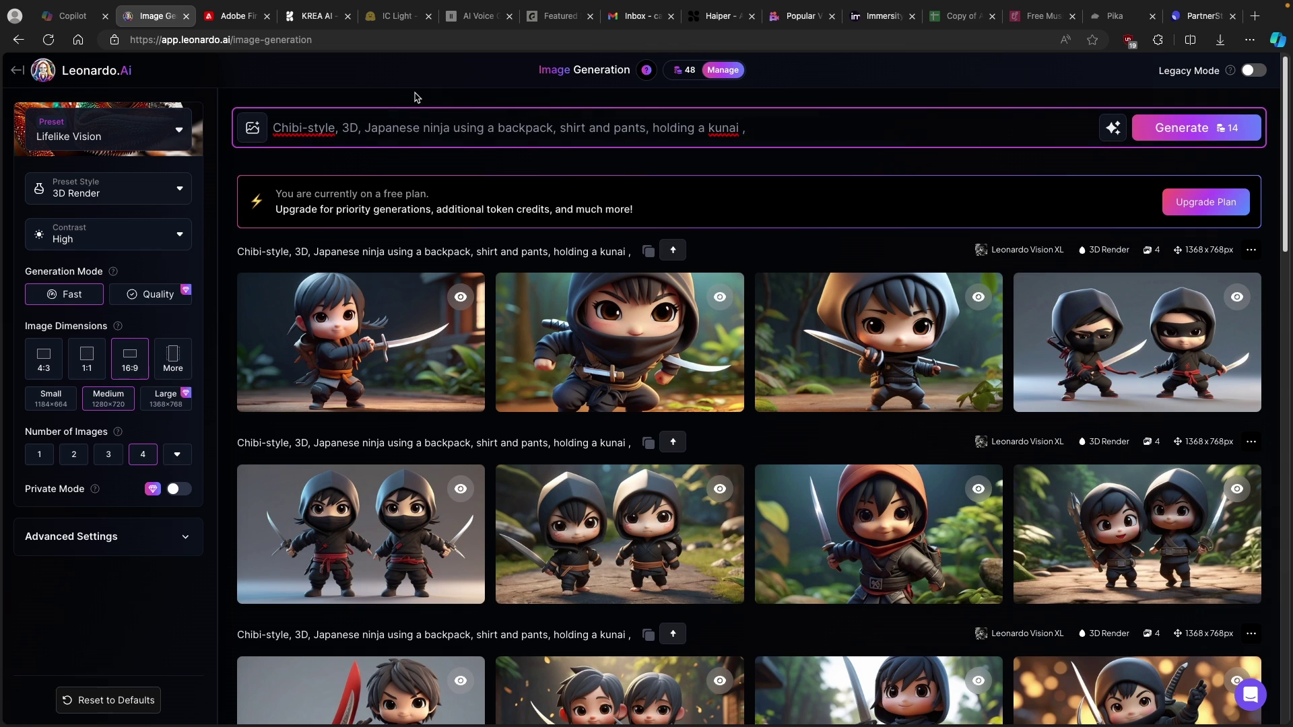
{"action": "left_click", "coordinate": [316, 15]}
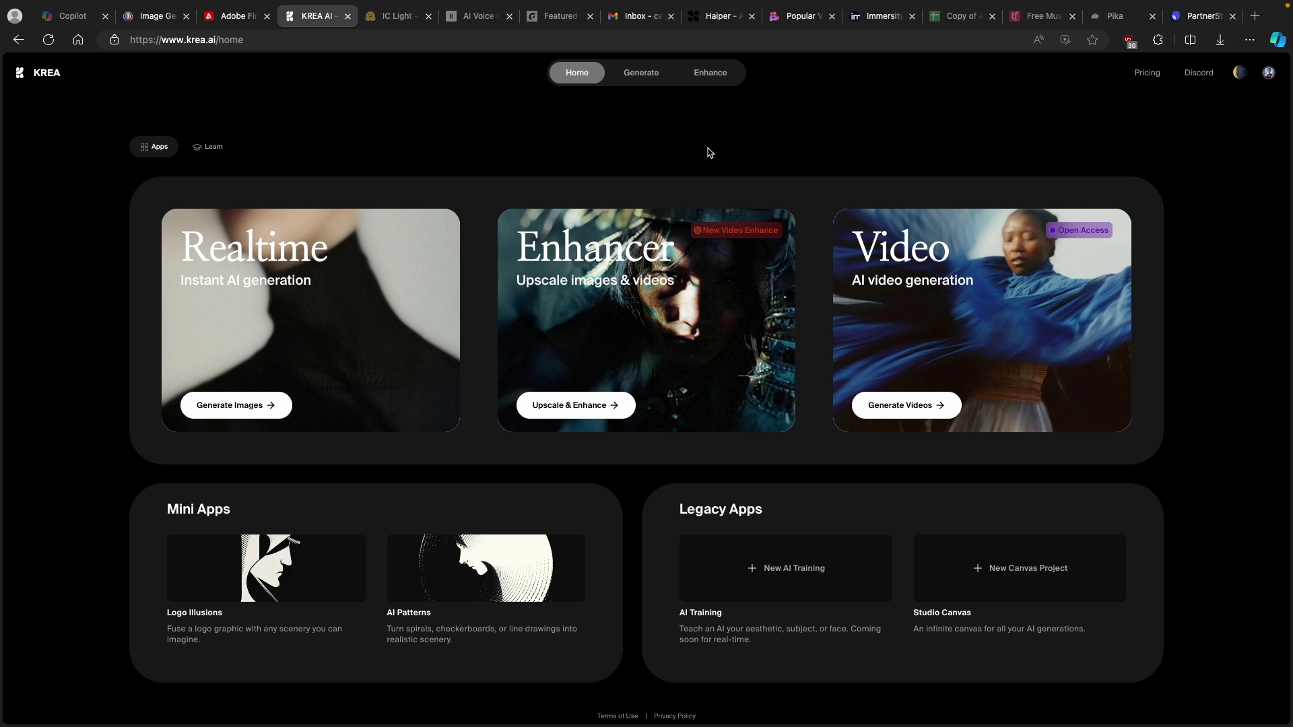
- Launch KREA's Video generator, rewind the preview to the start, and keep clip duration at 10
{"action": "left_click", "coordinate": [906, 256]}
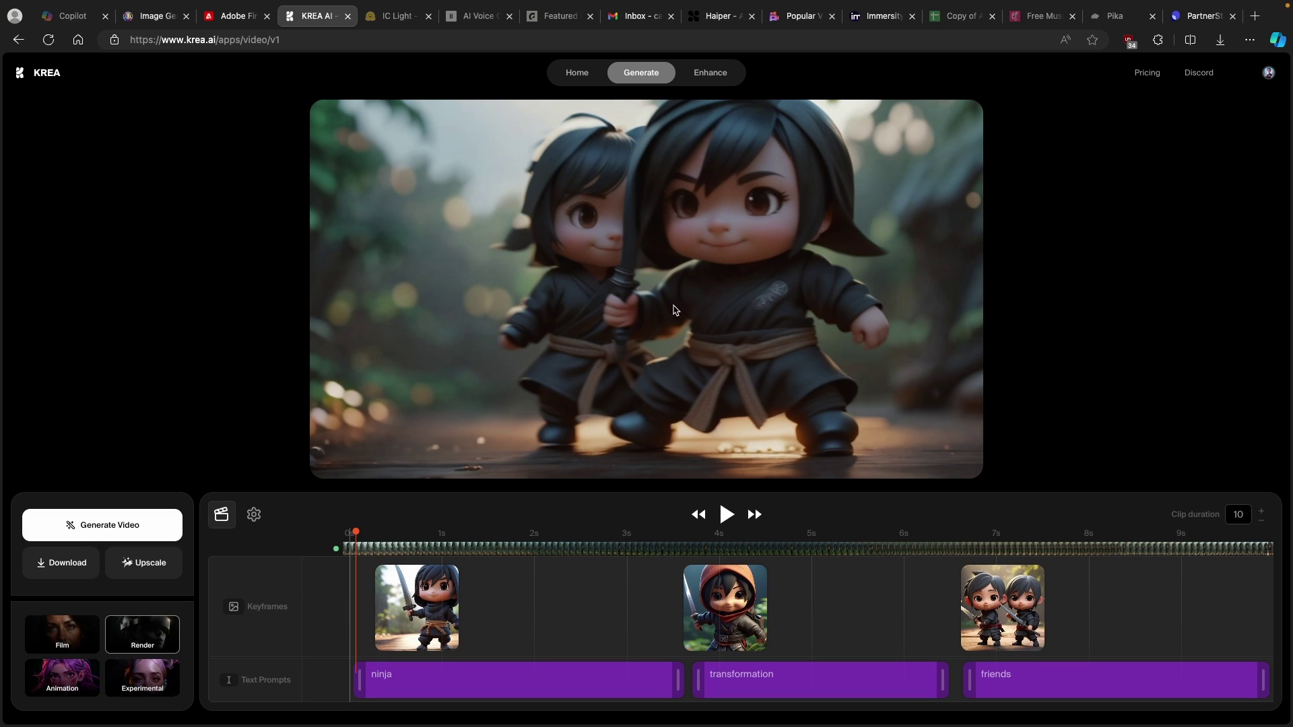
{"action": "left_click", "coordinate": [357, 537]}
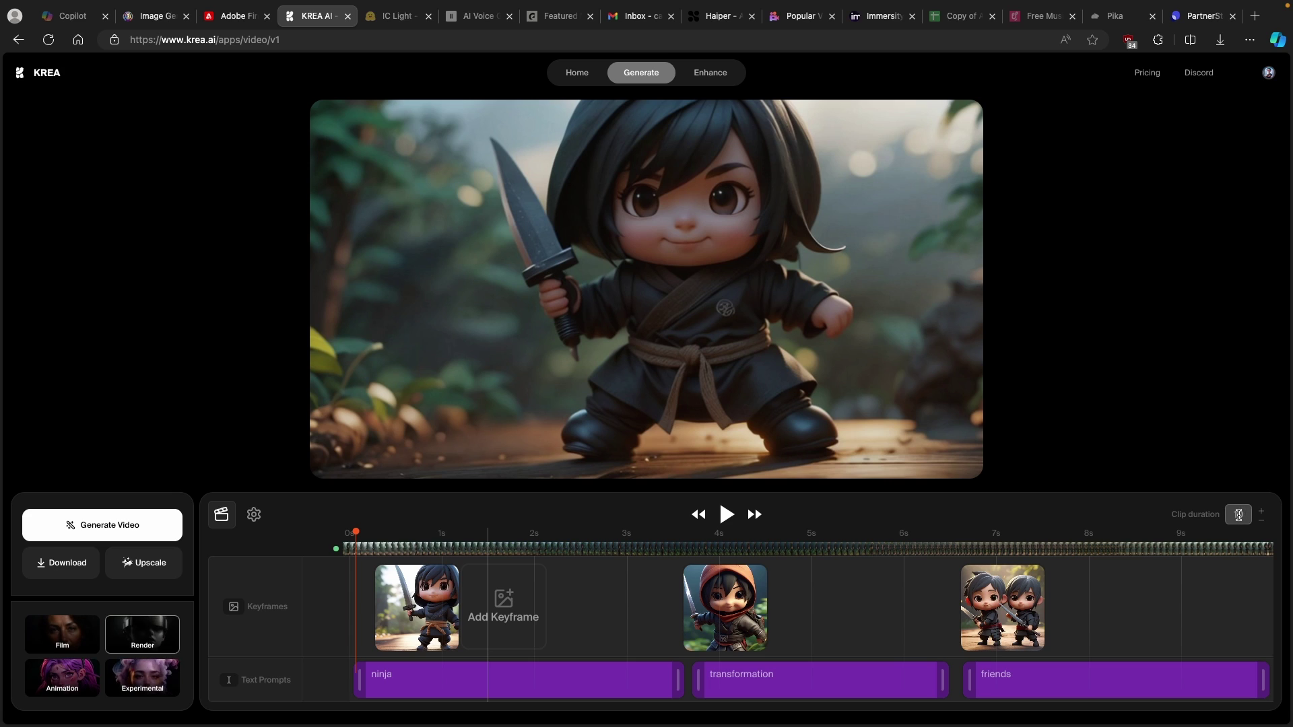
{"action": "left_click", "coordinate": [1239, 514]}
{"action": "left_click", "coordinate": [1143, 429]}
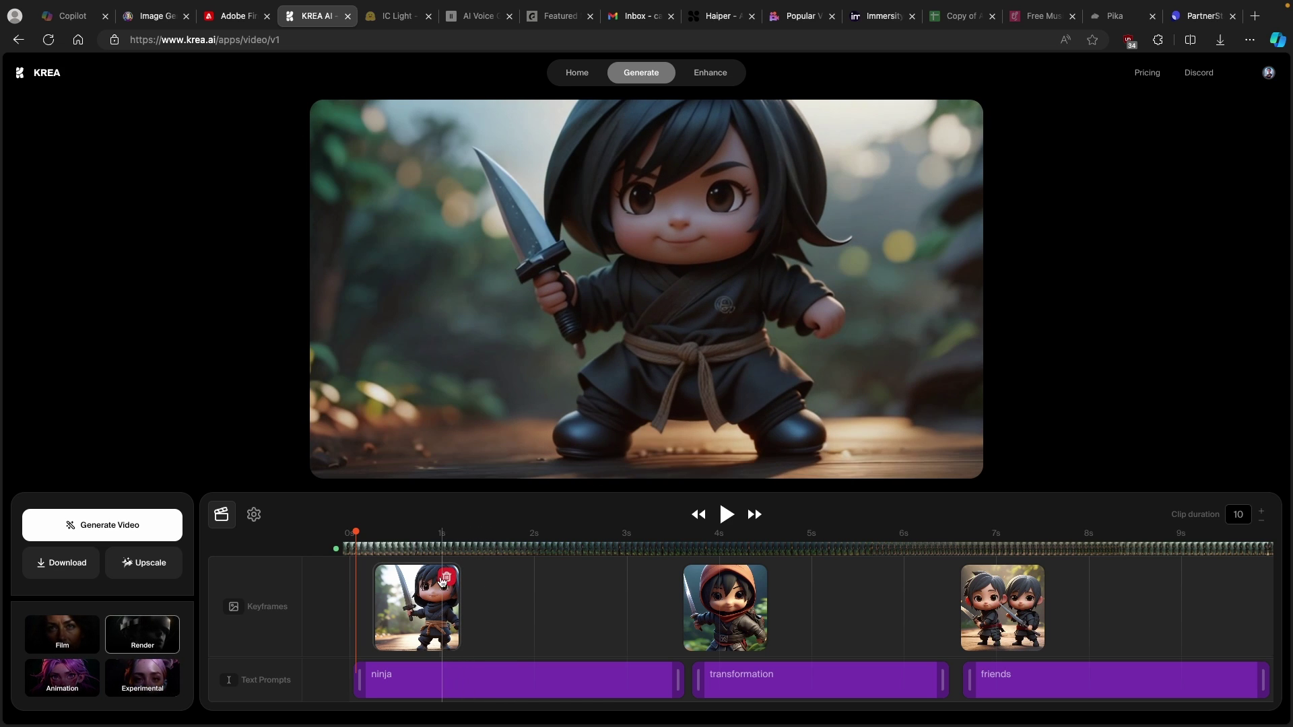
- Delete all three existing keyframe images from the timeline
{"action": "left_click", "coordinate": [443, 581]}
{"action": "left_click", "coordinate": [754, 578]}
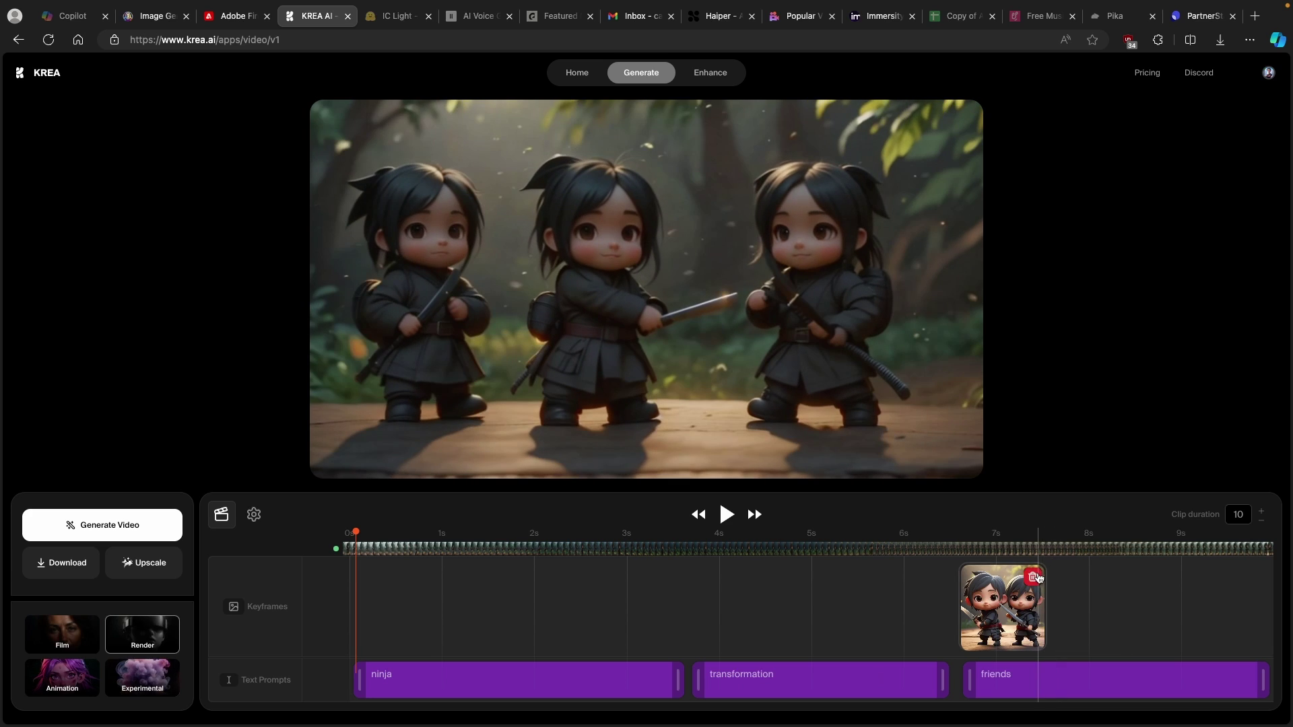
{"action": "left_click", "coordinate": [1033, 578]}
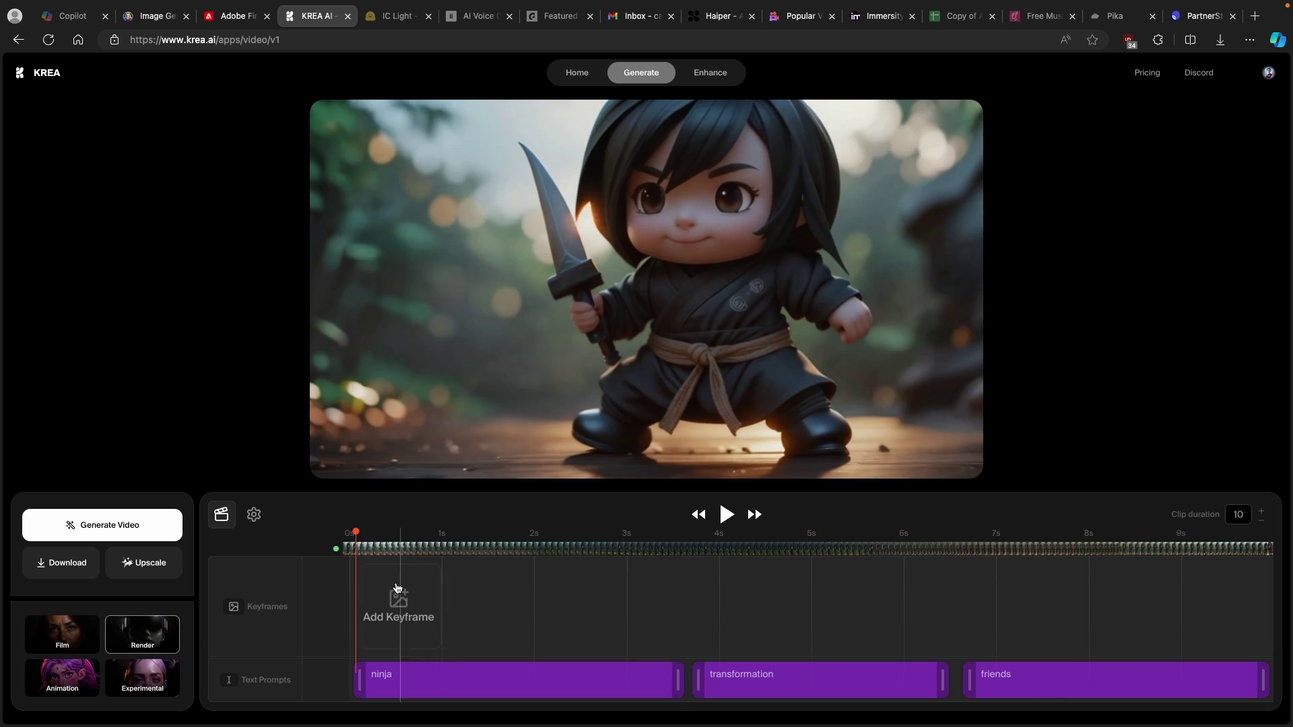
- Add a keyframe at the clip start with an uploaded Chibistyle ninja image
{"action": "left_click", "coordinate": [409, 598]}
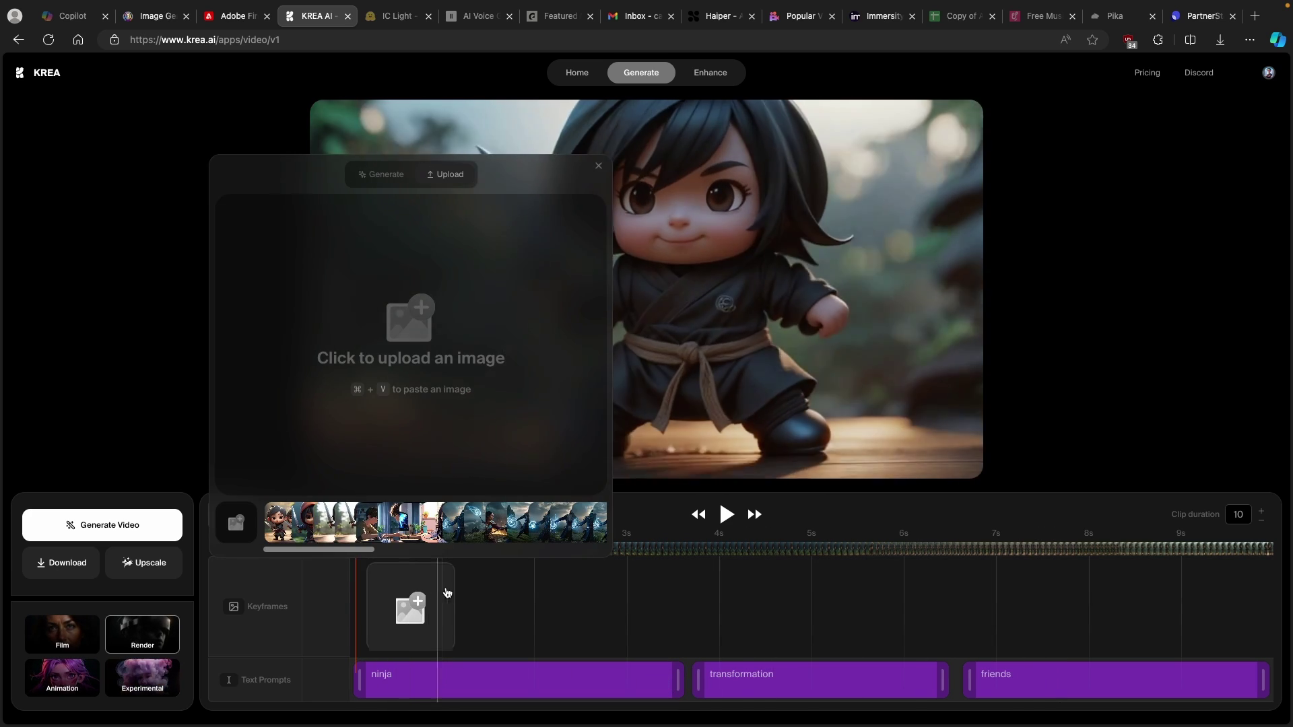
{"action": "left_click", "coordinate": [508, 355]}
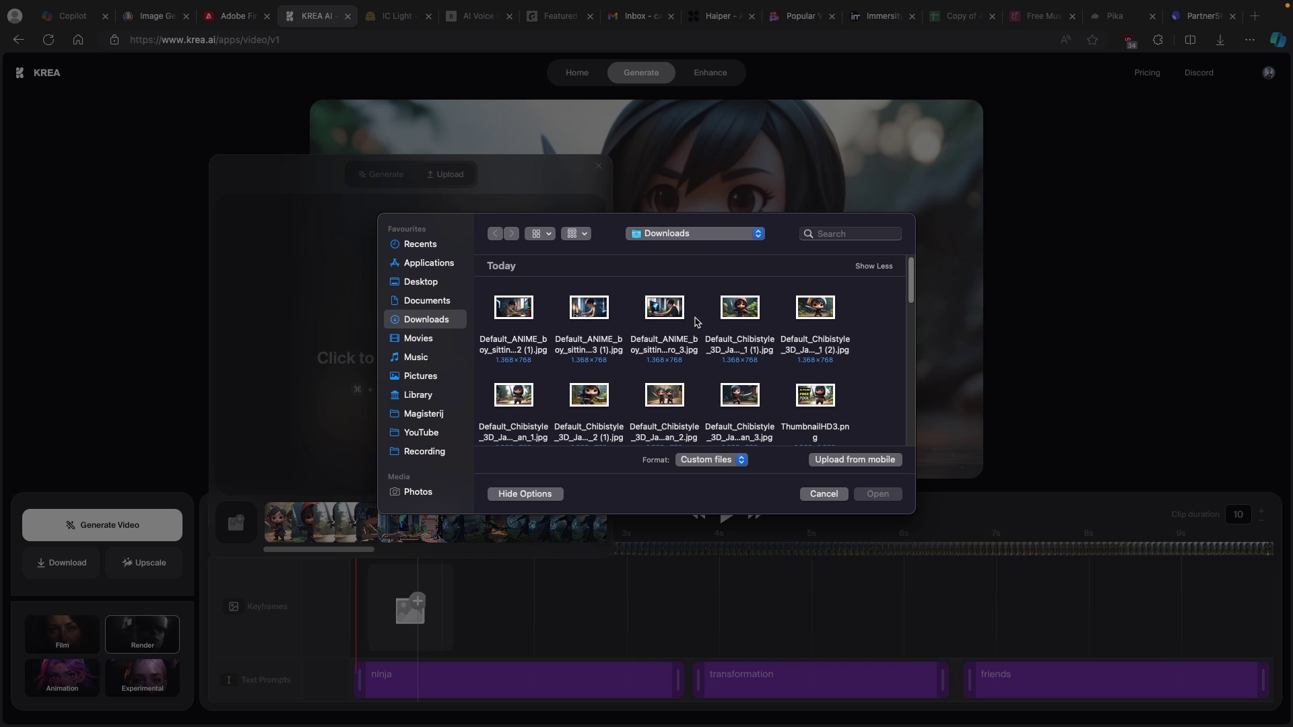
{"action": "left_click", "coordinate": [759, 320]}
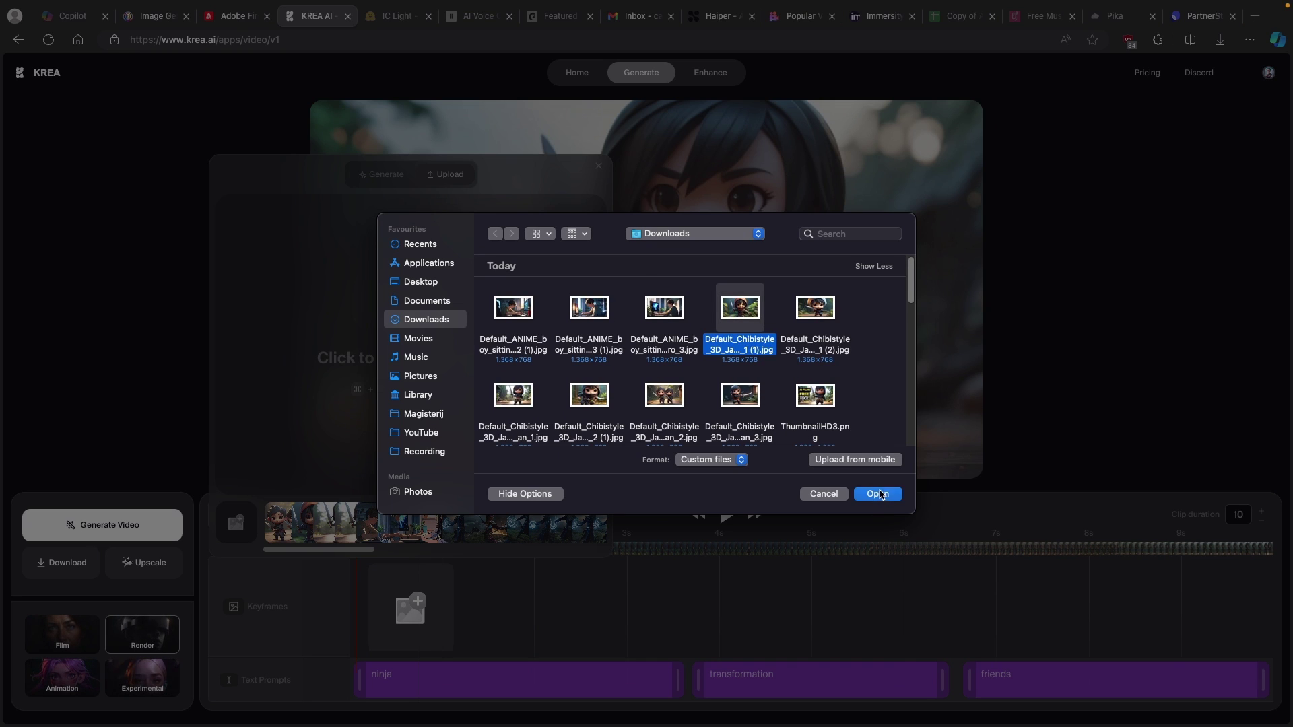
{"action": "left_click", "coordinate": [879, 495]}
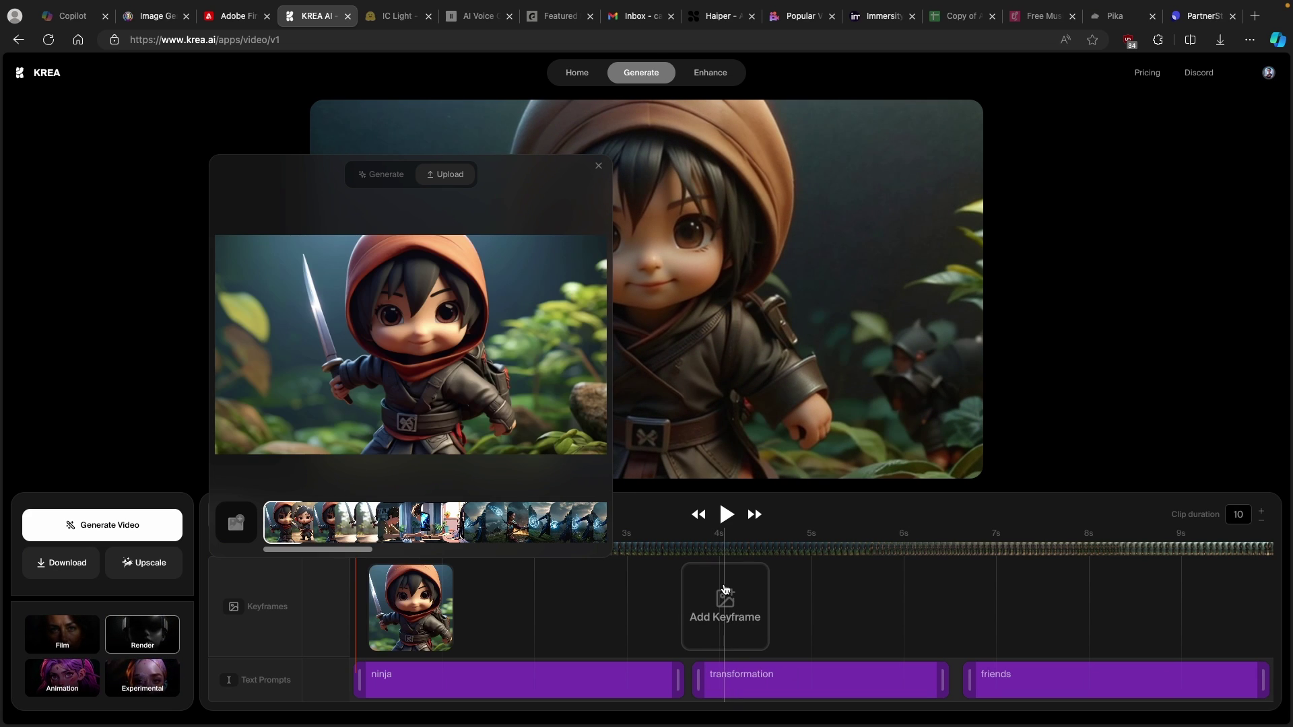
- Add middle and end keyframes, each with an uploaded Chibistyle ninja image from Downloads
{"action": "left_click", "coordinate": [732, 605]}
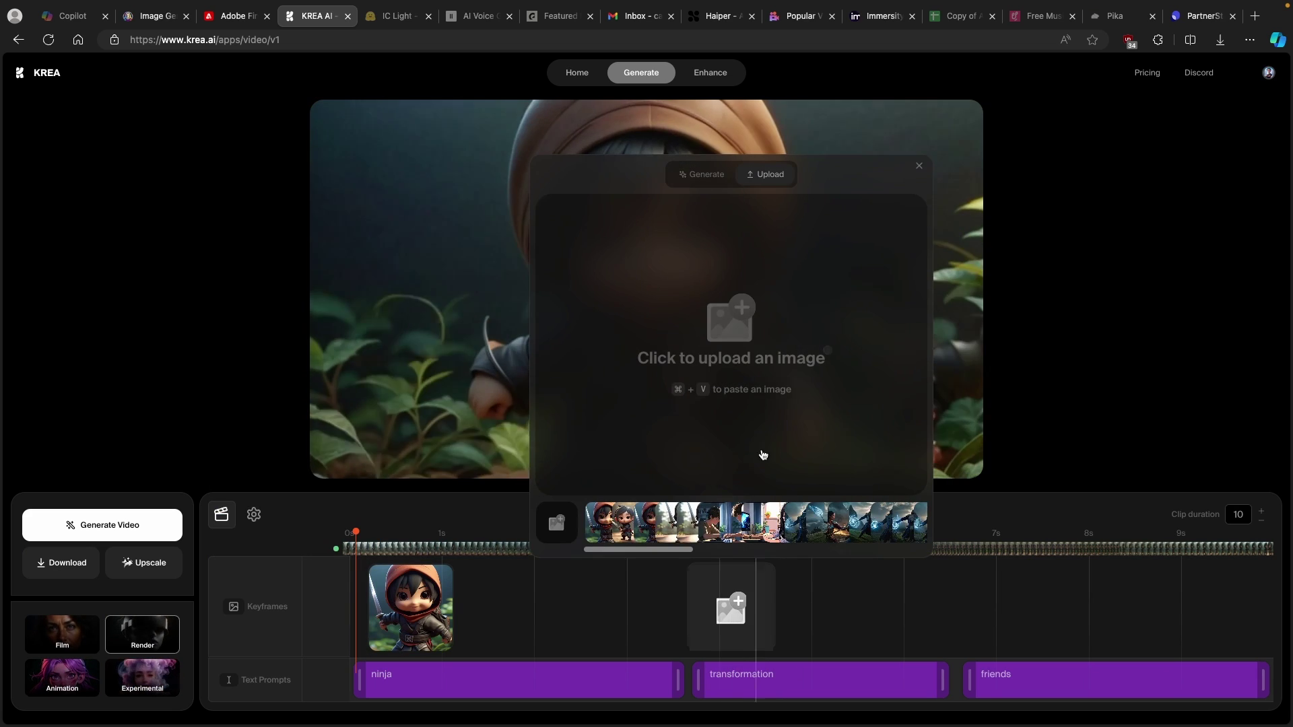
{"action": "left_click", "coordinate": [756, 470]}
{"action": "left_click", "coordinate": [827, 327]}
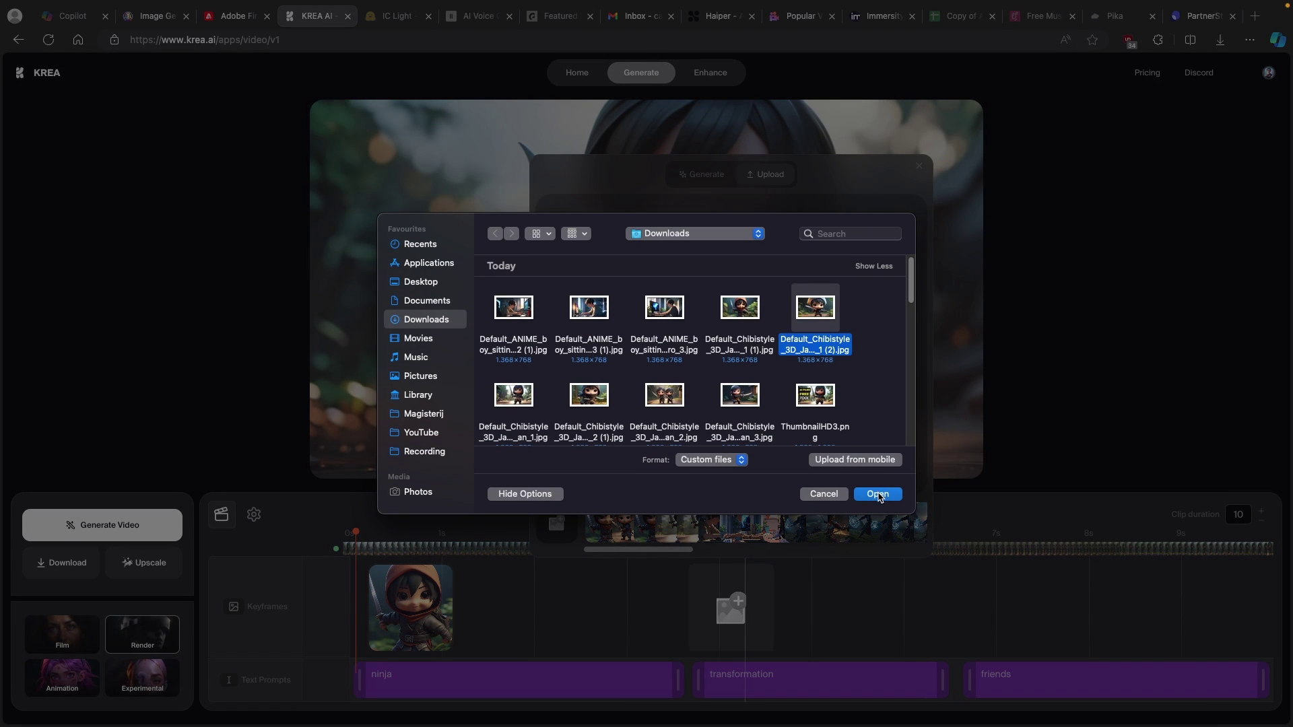
{"action": "left_click", "coordinate": [879, 495]}
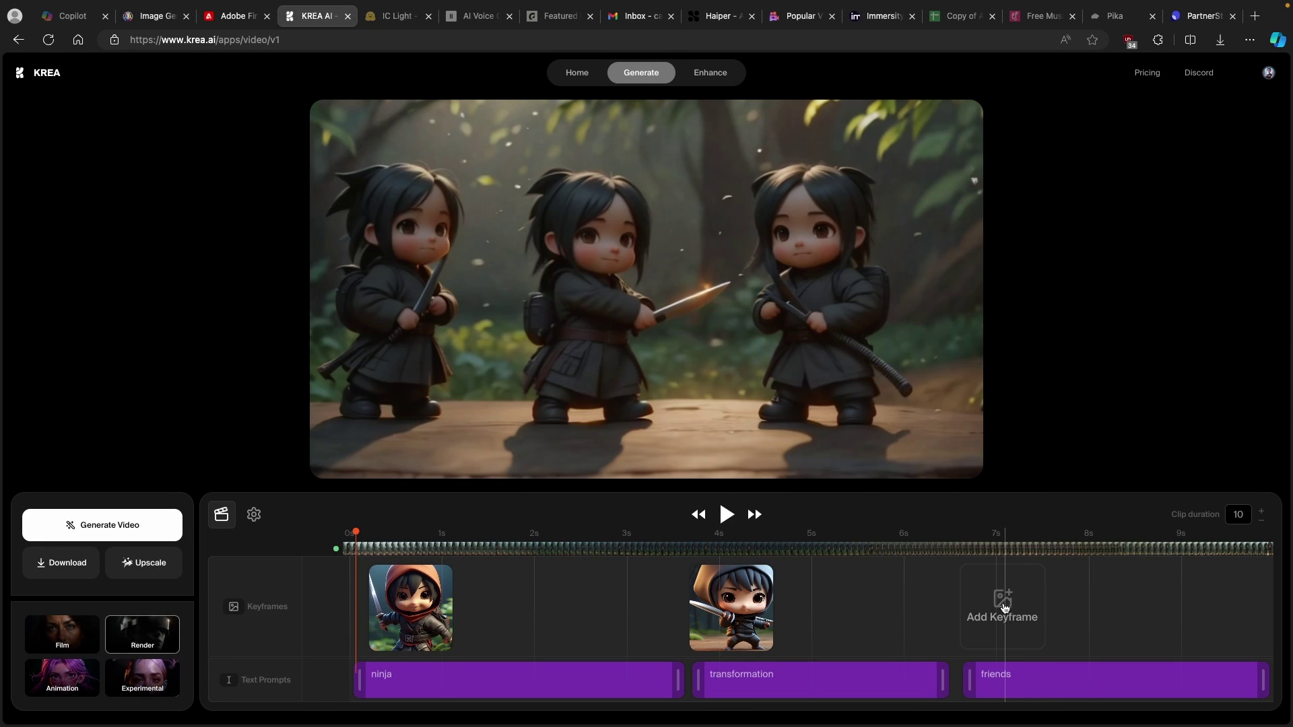
{"action": "left_click", "coordinate": [995, 599]}
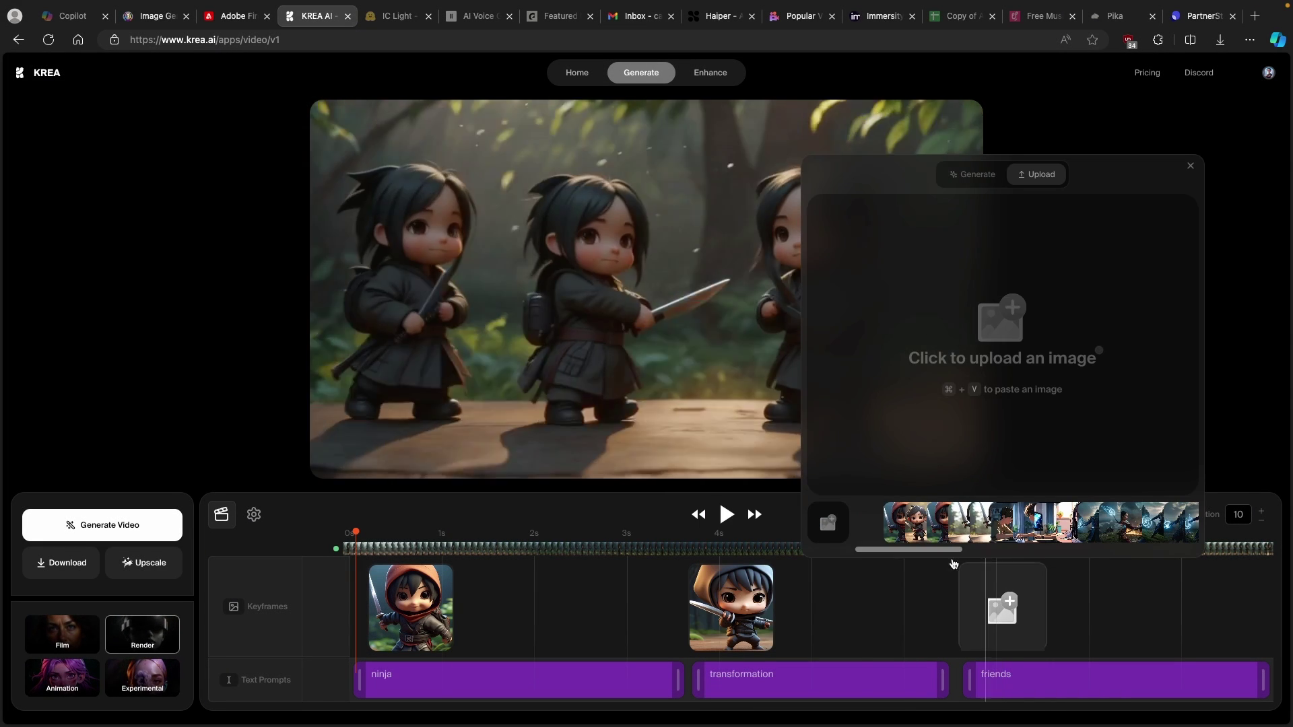
{"action": "left_click", "coordinate": [961, 369]}
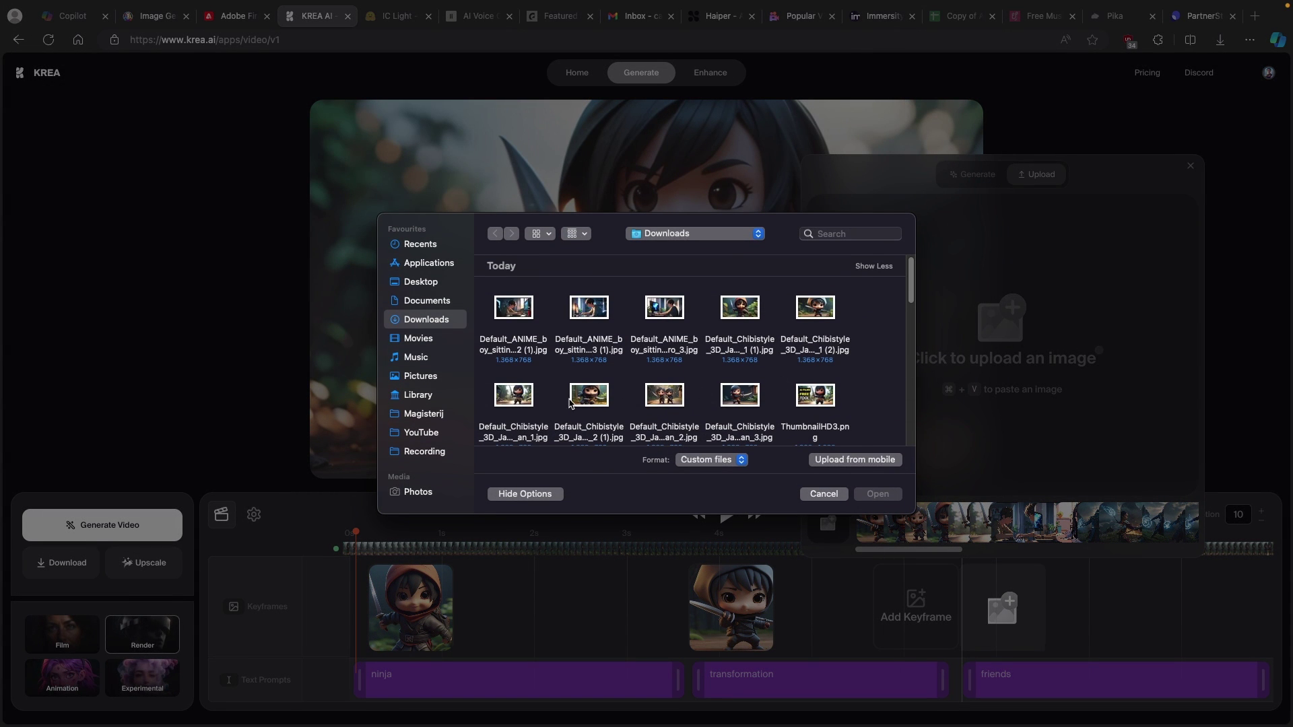
{"action": "double_click", "coordinate": [601, 409]}
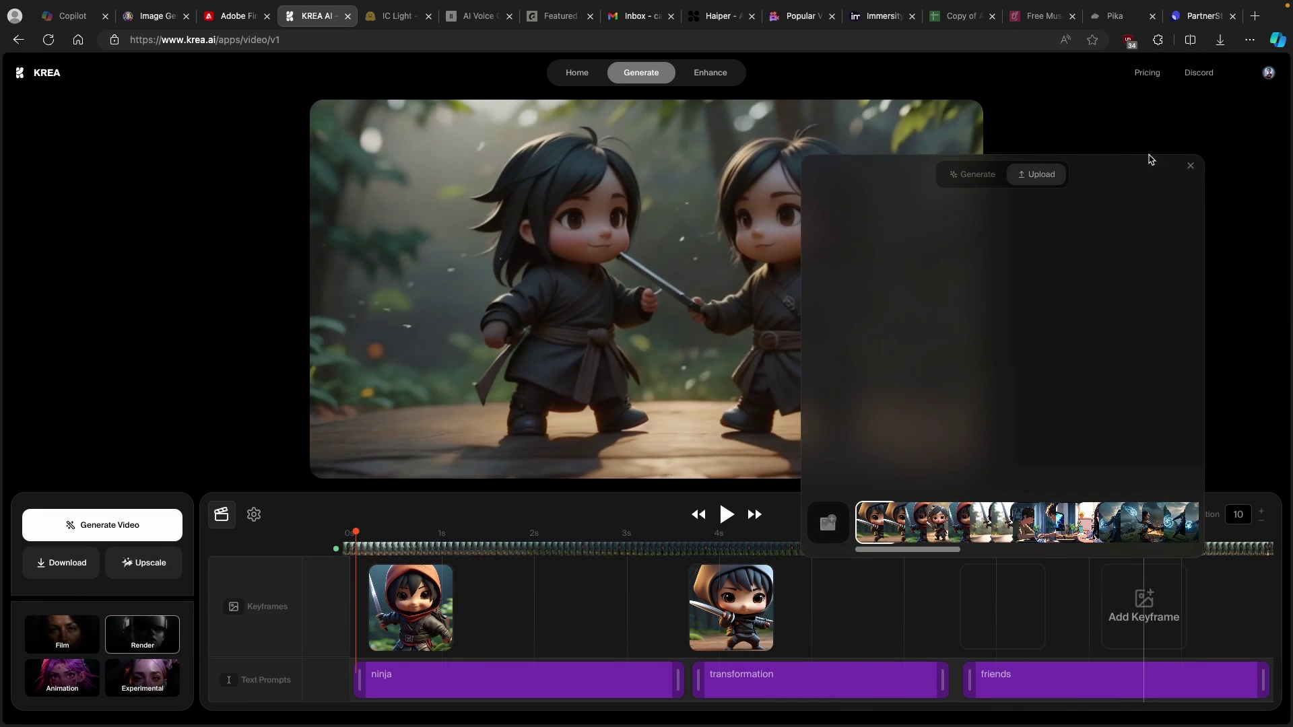
{"action": "left_click", "coordinate": [1191, 167]}
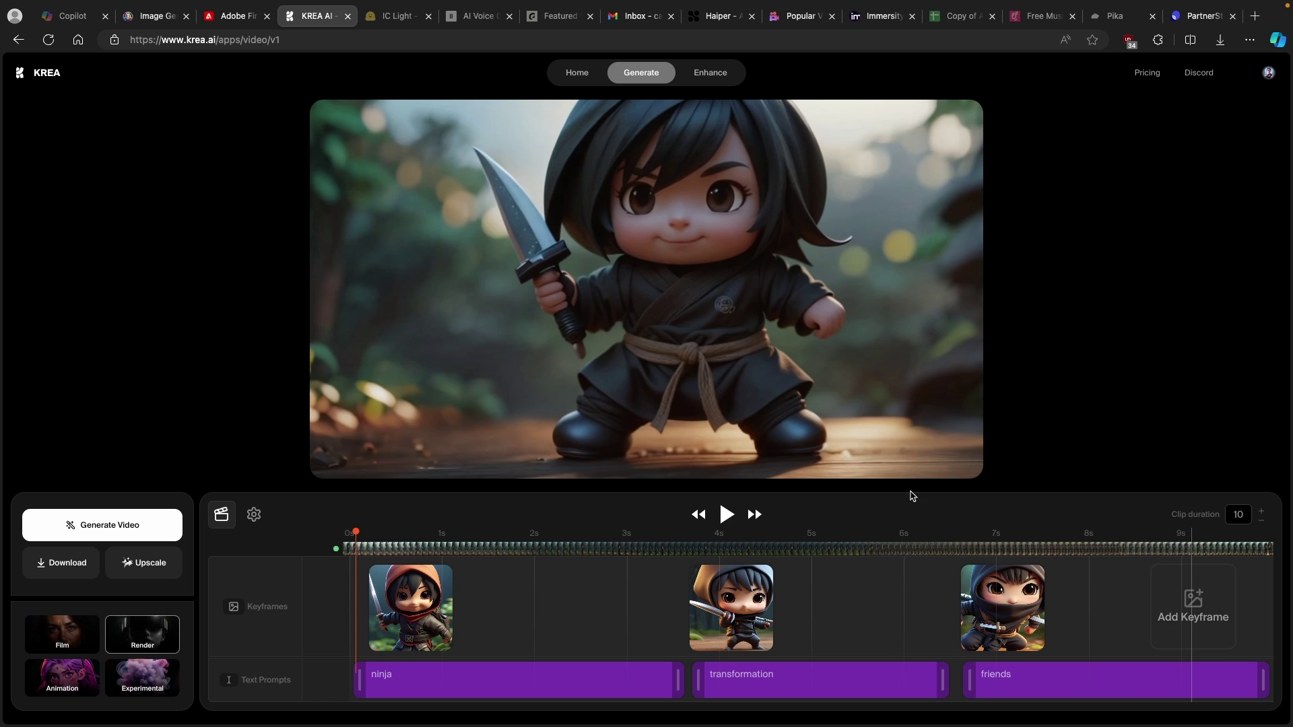
- Replace the first prompt 'ninja' with 'combat'
{"action": "left_click", "coordinate": [491, 680]}
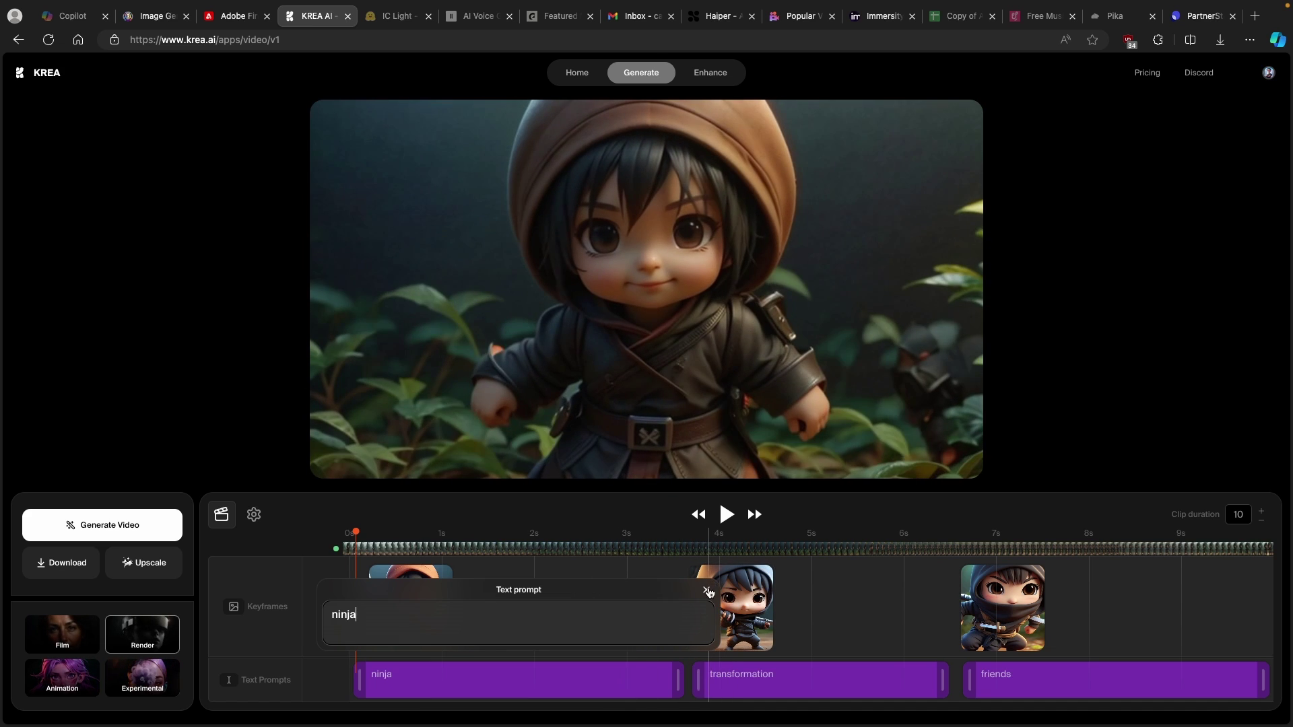
{"action": "key", "text": "ctrl+a"}
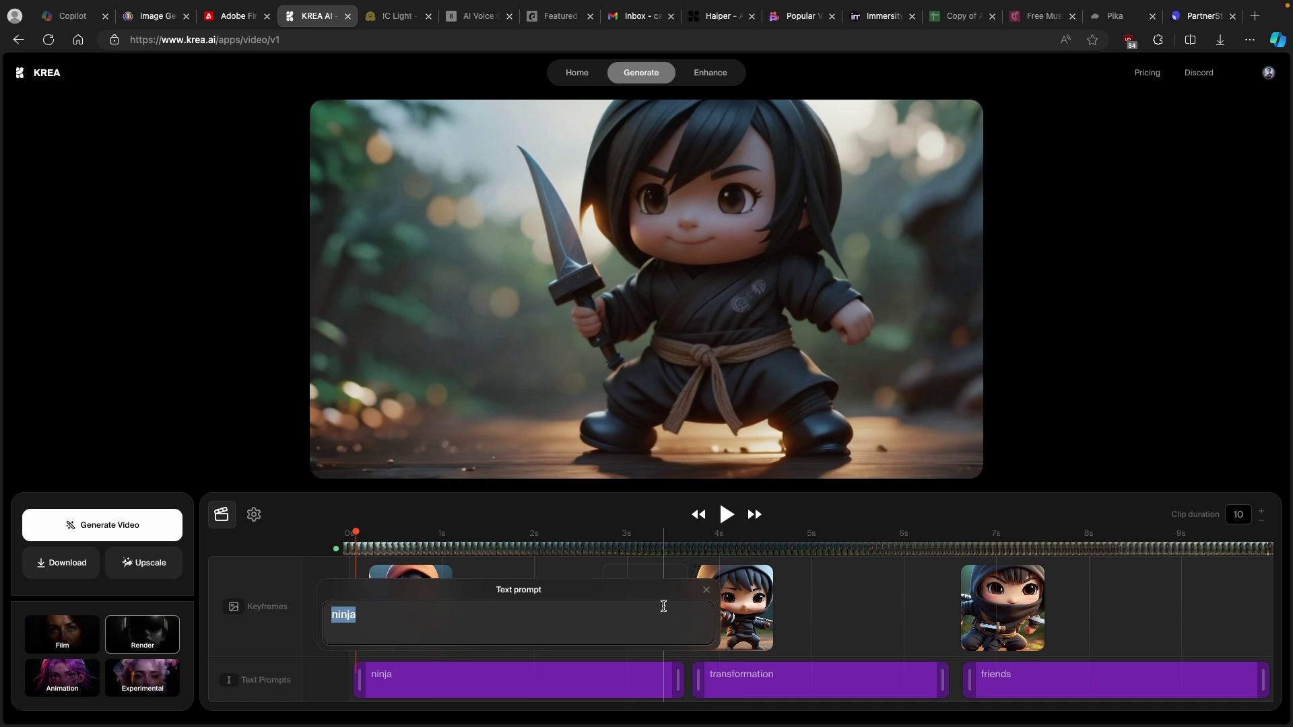
{"action": "type", "text": "combat"}
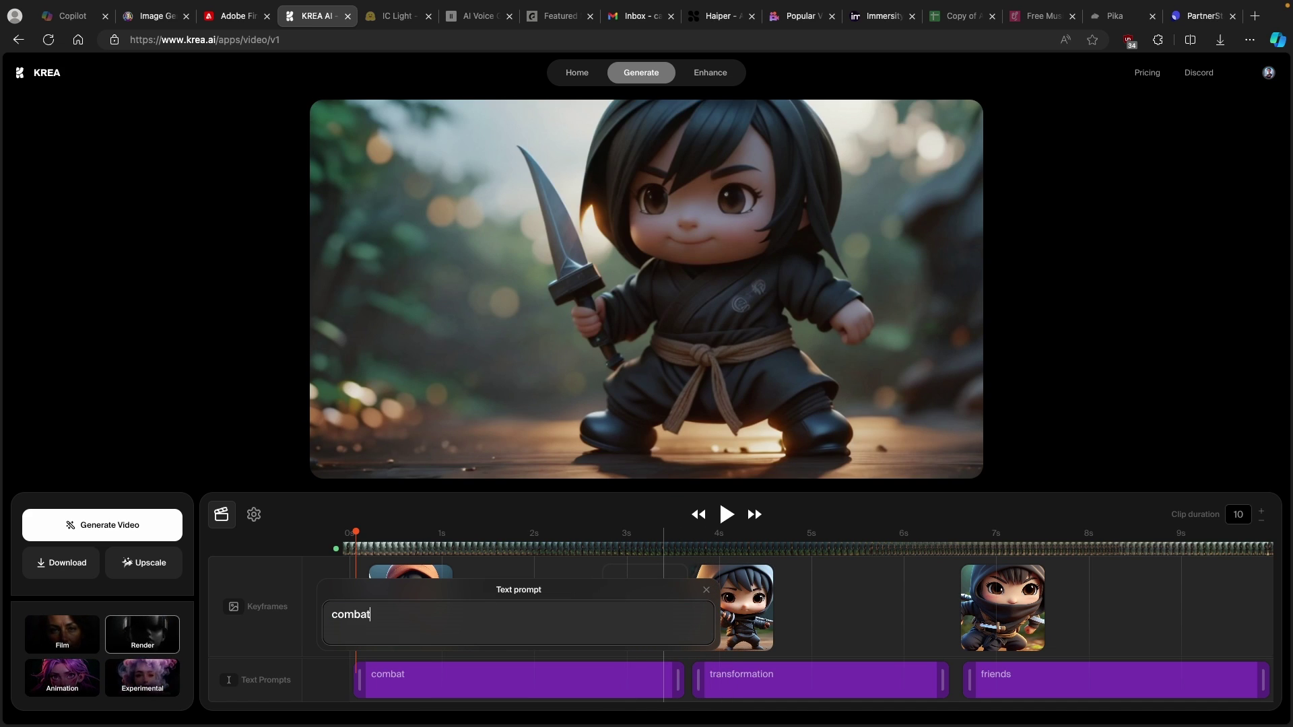
{"action": "left_click", "coordinate": [733, 579]}
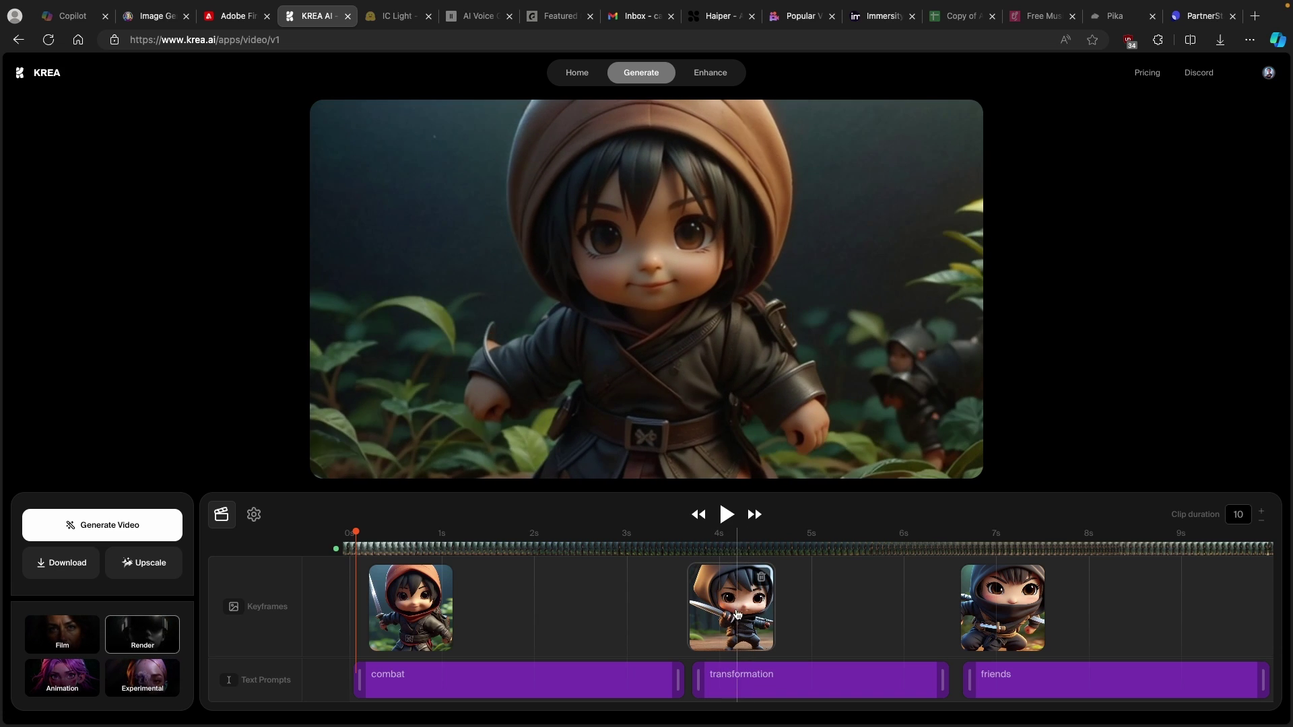
- Change the 'transformation' prompt to 'a stranger appears', leaving the 'friends' prompt unchanged
{"action": "left_click", "coordinate": [771, 676]}
{"action": "left_click", "coordinate": [765, 618]}
{"action": "key", "text": "ctrl+a"}
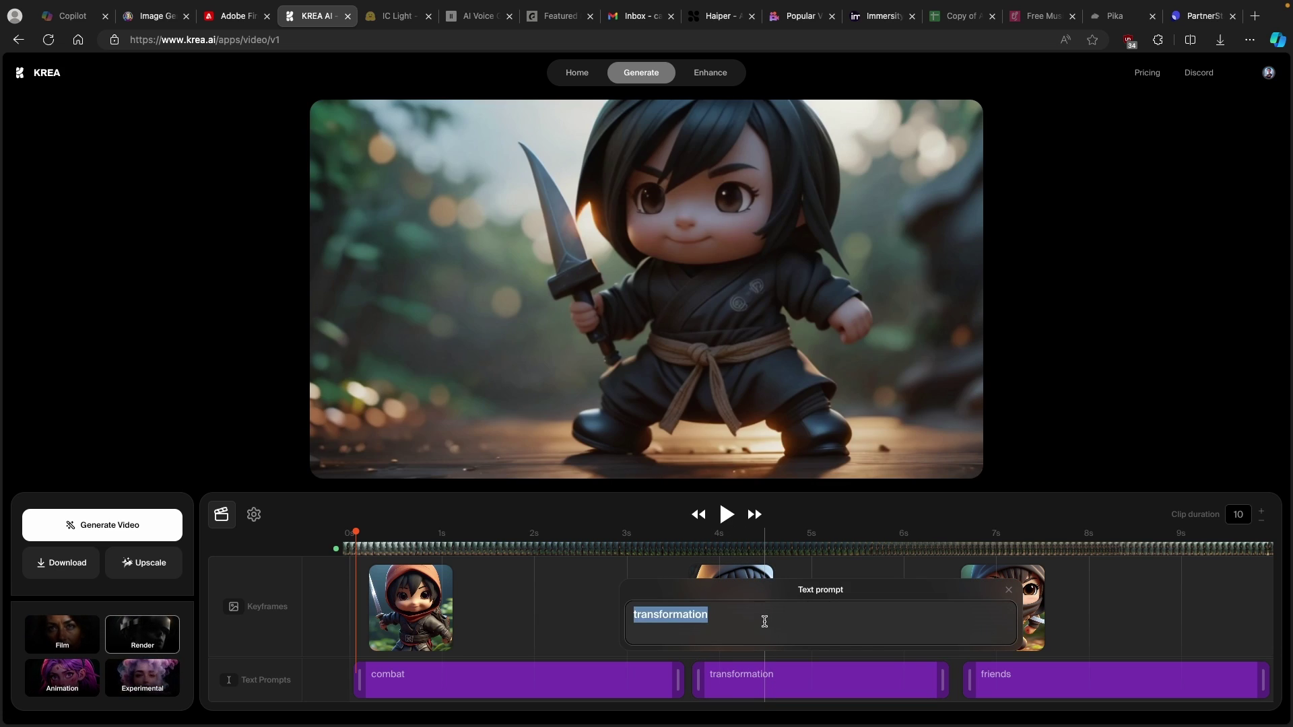
{"action": "type", "text": "a stranger appears"}
{"action": "key", "text": "Escape"}
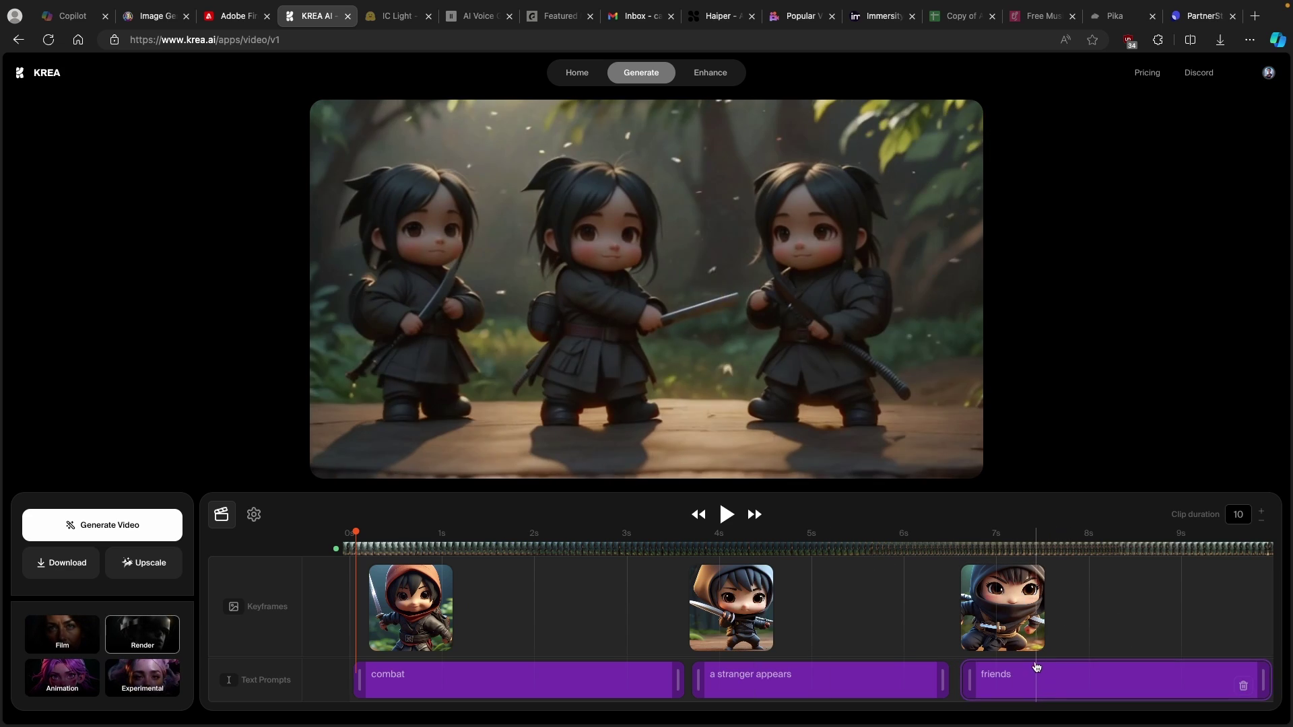
{"action": "left_click", "coordinate": [1014, 679]}
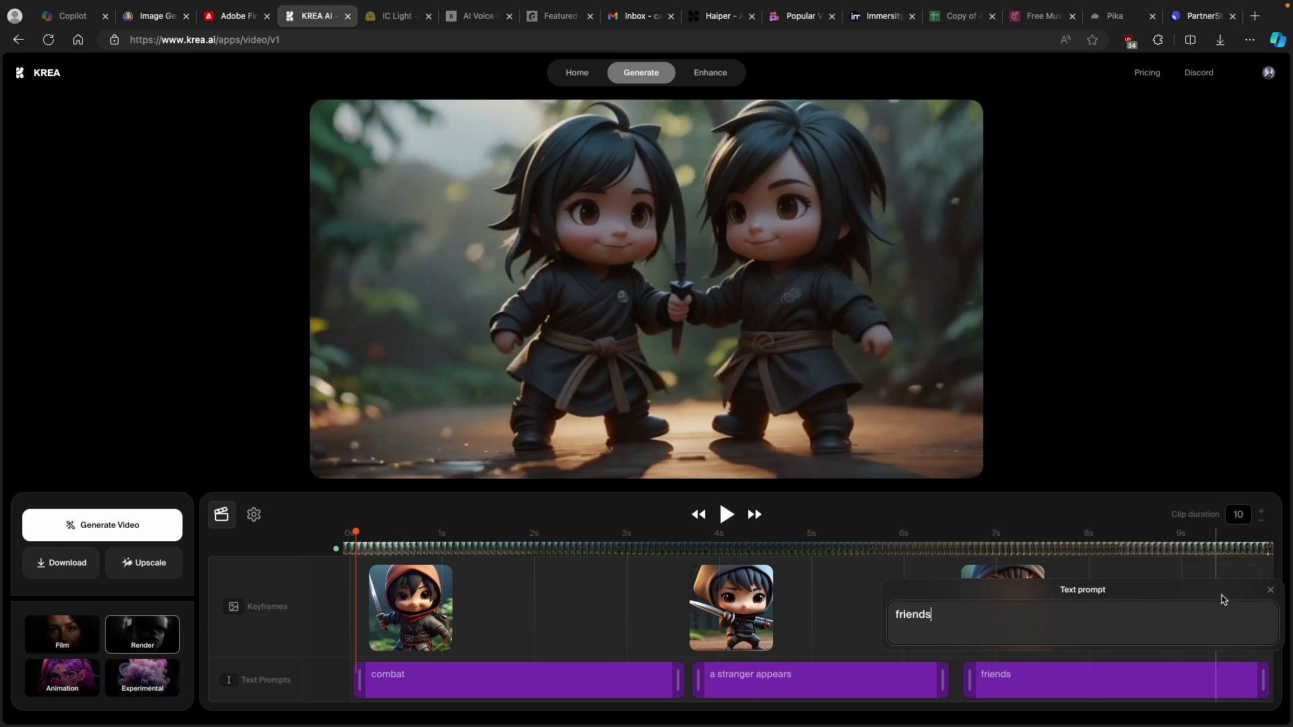
{"action": "left_click", "coordinate": [1272, 590]}
{"action": "mouse_move", "coordinate": [968, 680]}
{"action": "left_mouse_down"}
{"action": "mouse_move", "coordinate": [1074, 687]}
{"action": "mouse_move", "coordinate": [966, 687]}
{"action": "left_mouse_up"}
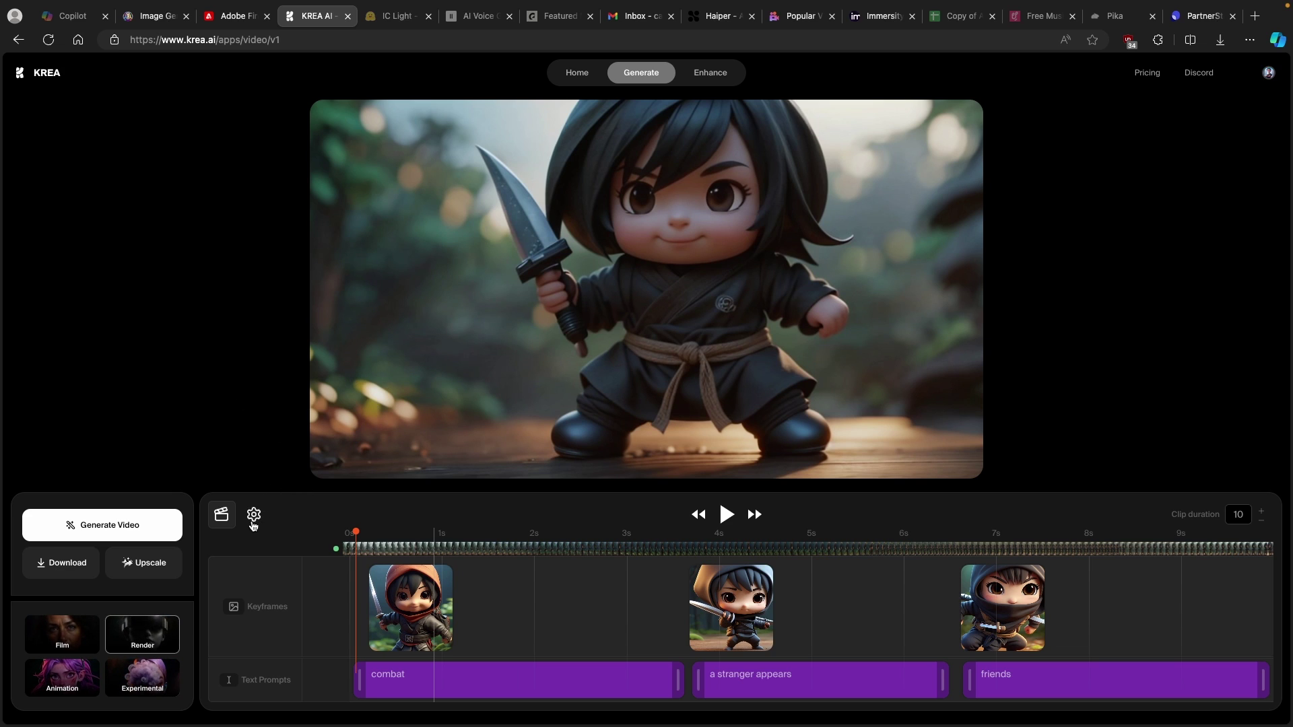
{"action": "left_click", "coordinate": [255, 516]}
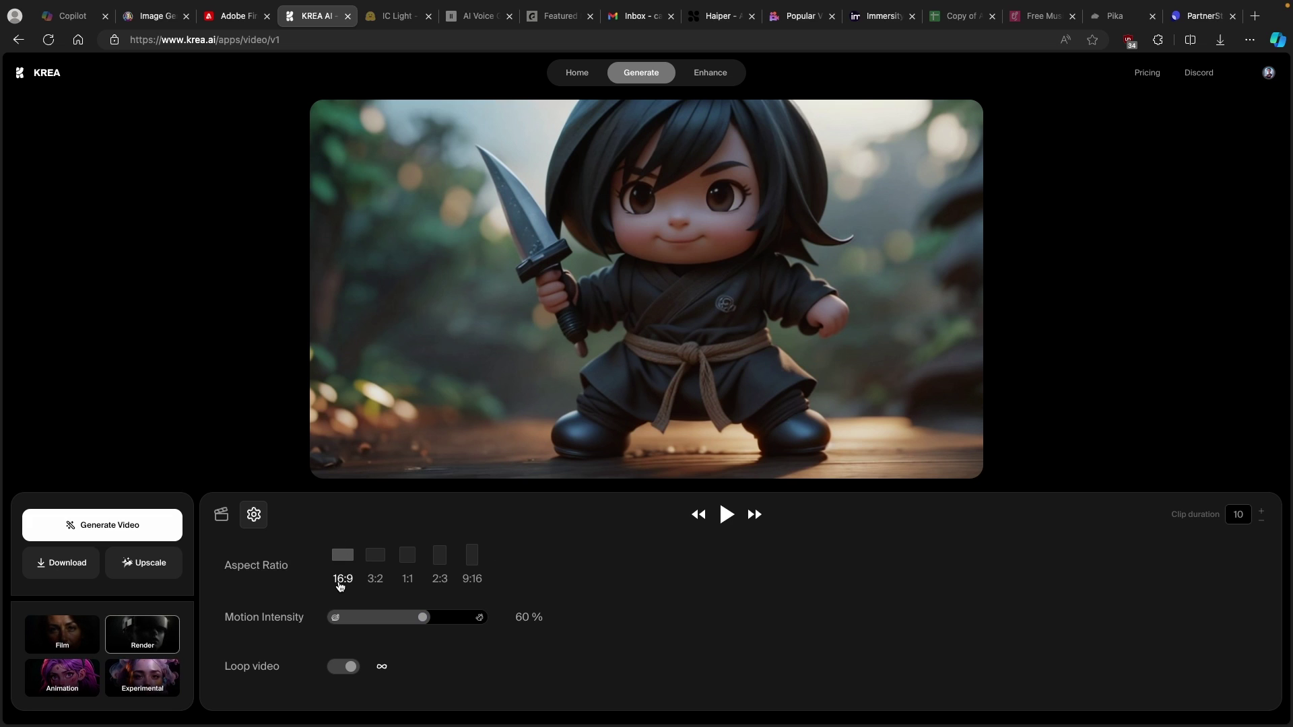
{"action": "left_click", "coordinate": [222, 514]}
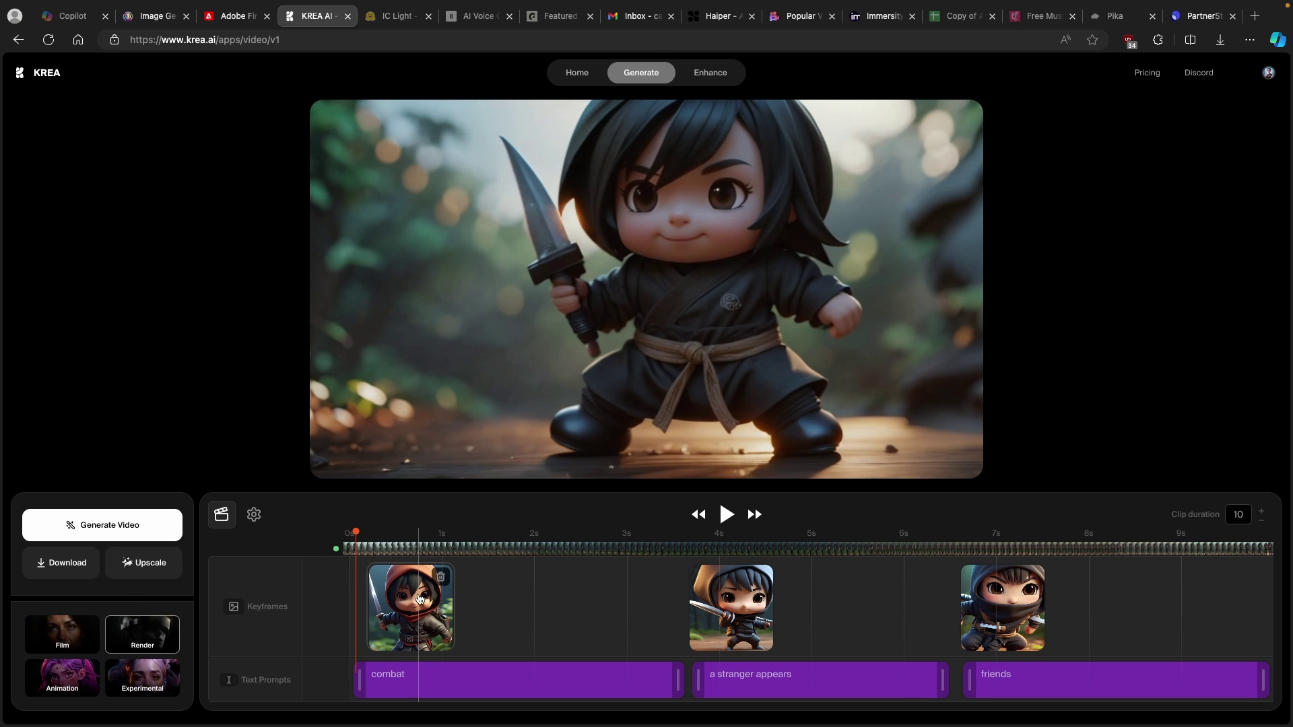
- Try upscaling the ninja clip, which brings up the Basic $8, Pro $28 and Max $48 plans
{"action": "mouse_move", "coordinate": [599, 599]}
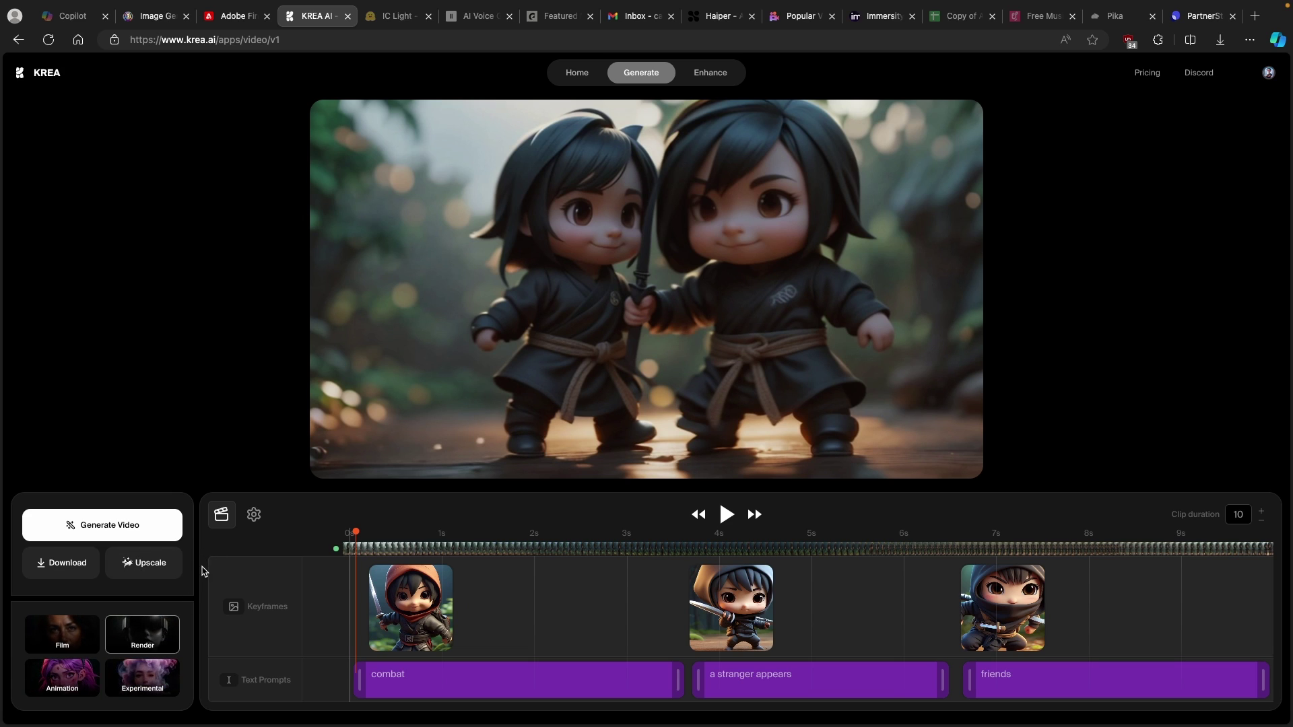
{"action": "left_click", "coordinate": [144, 563]}
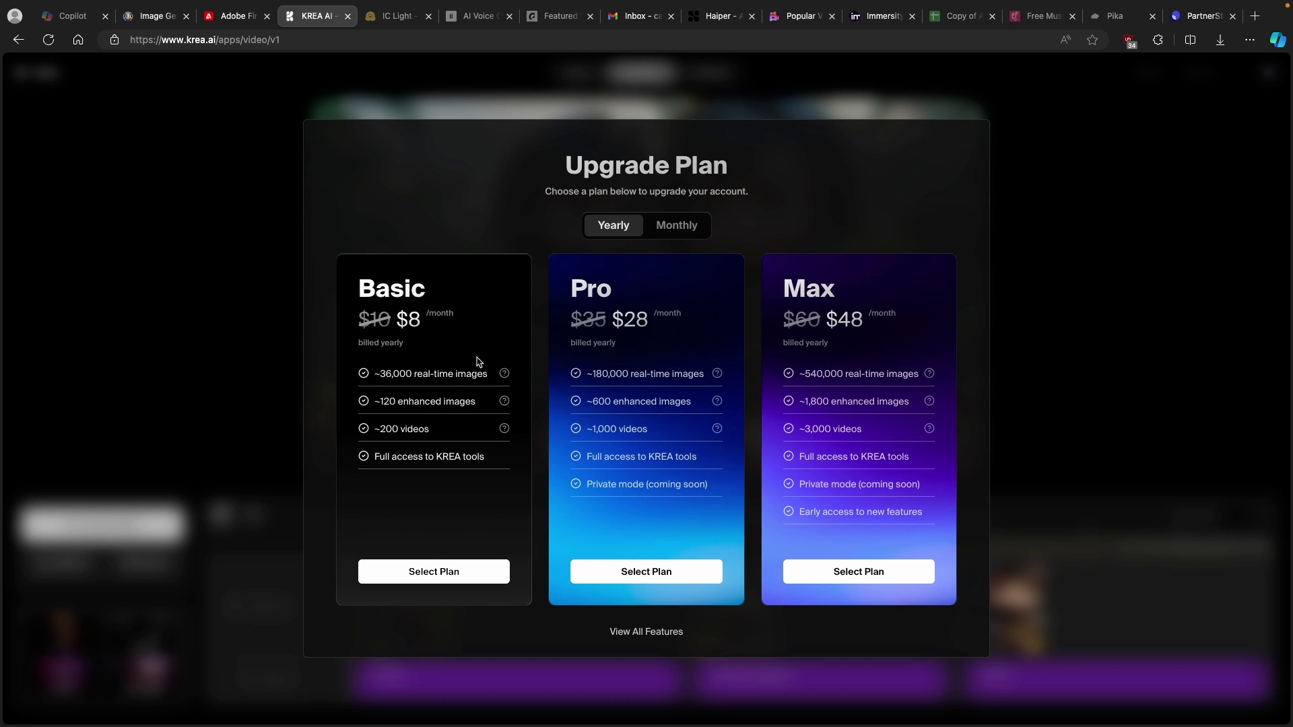
- Compare monthly and yearly plan prices, then dismiss the Upgrade Plan offer
{"action": "left_click", "coordinate": [653, 227]}
{"action": "left_click", "coordinate": [614, 225]}
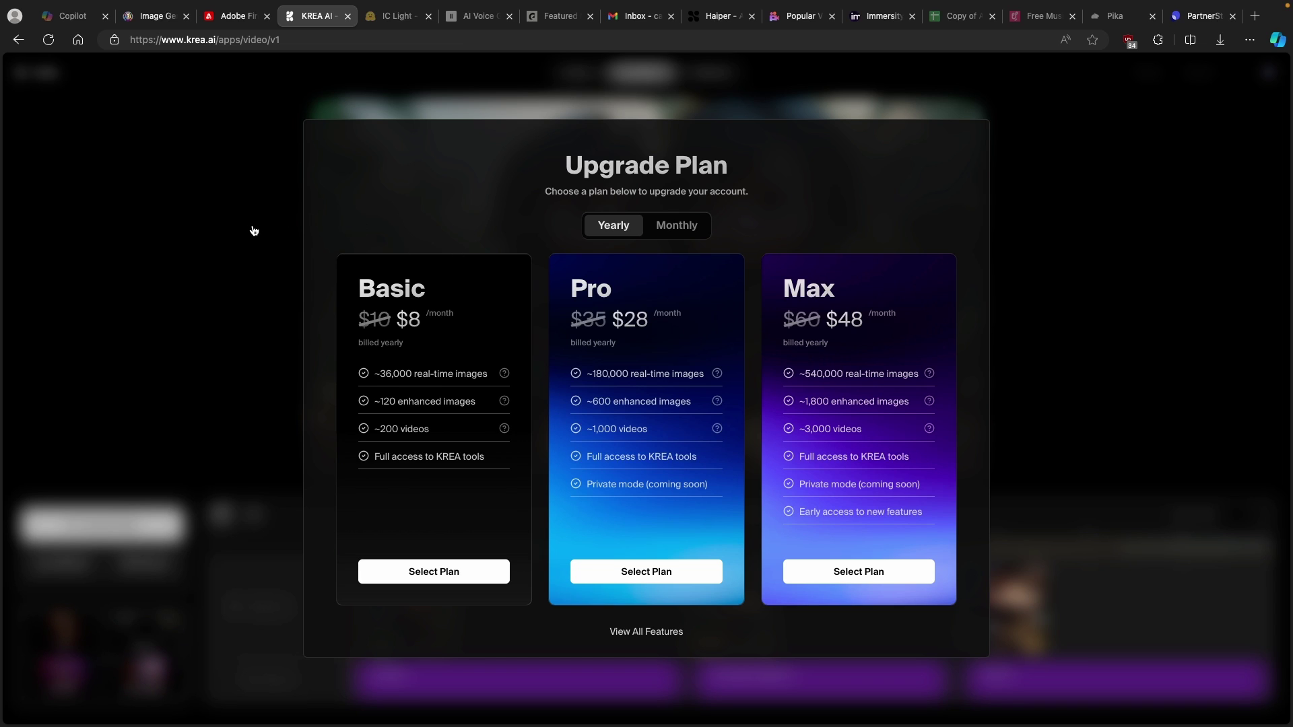
{"action": "left_click", "coordinate": [220, 230]}
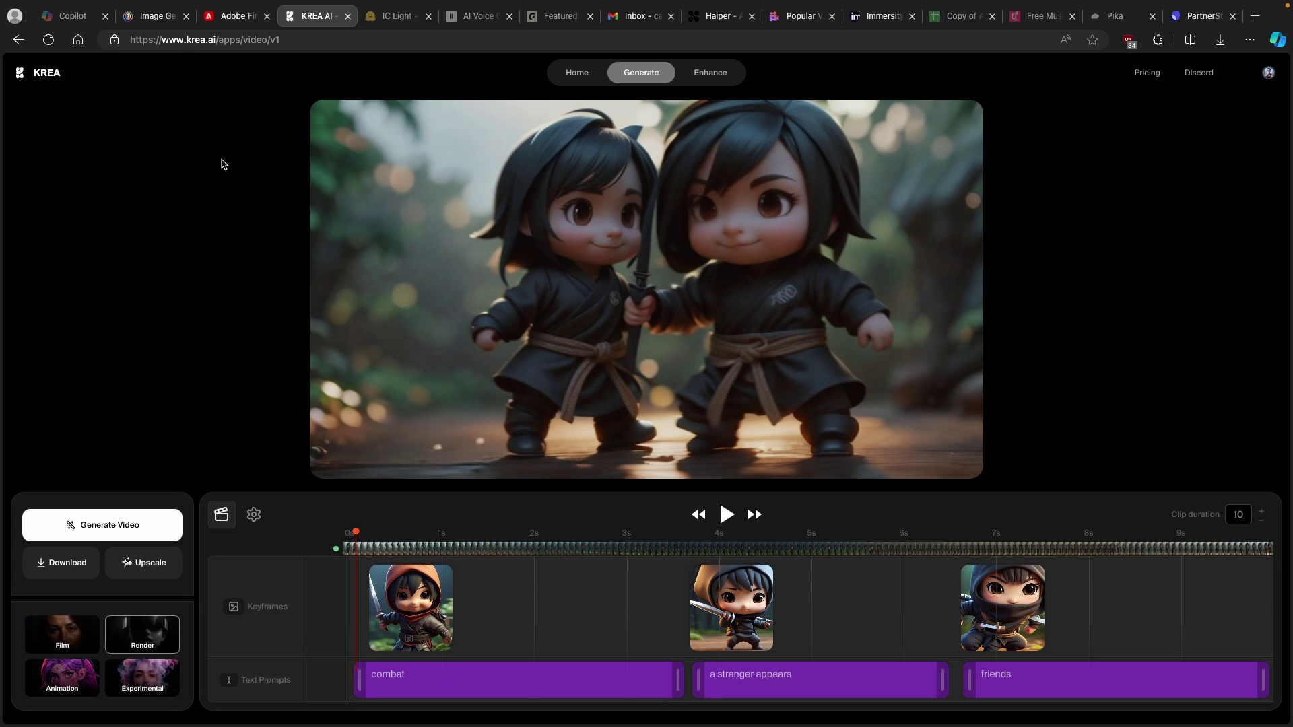